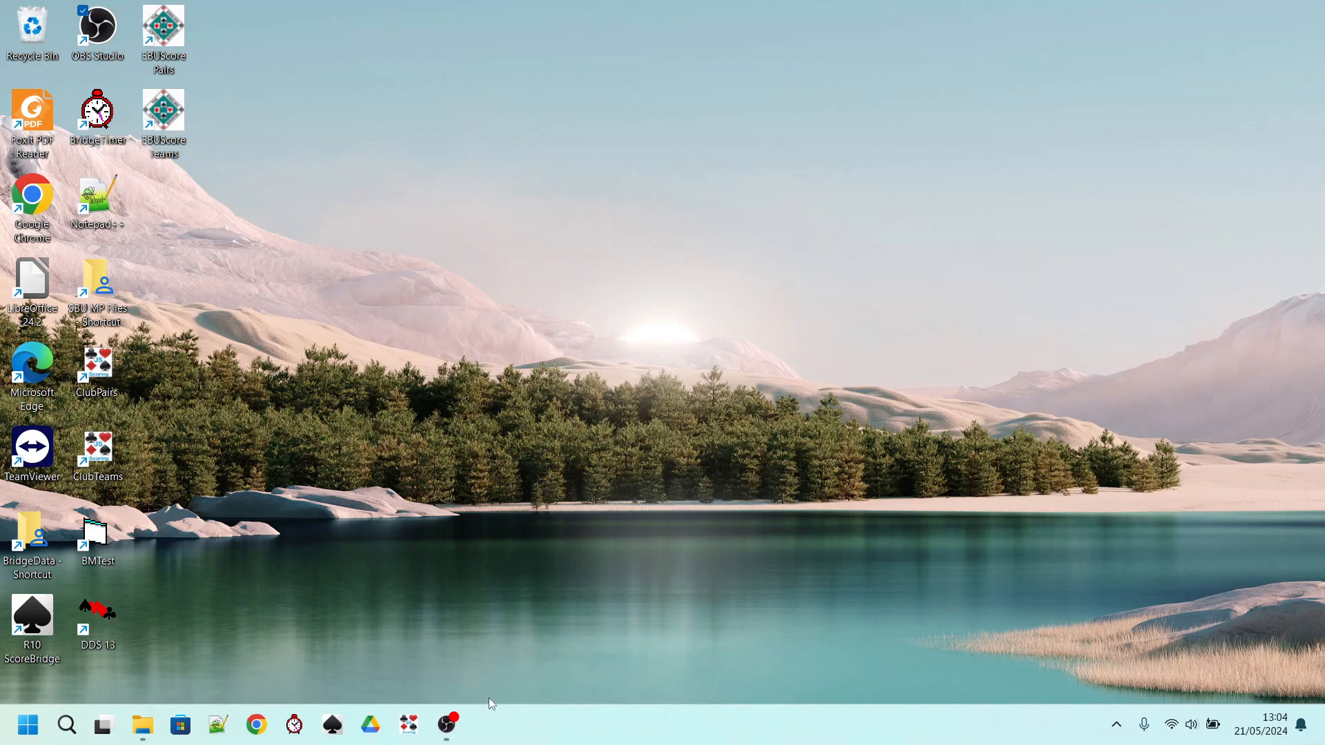
Open ClubPairs and add a new player to the player database, entering the player's first name and surname and saving the record
left_click(412, 730)
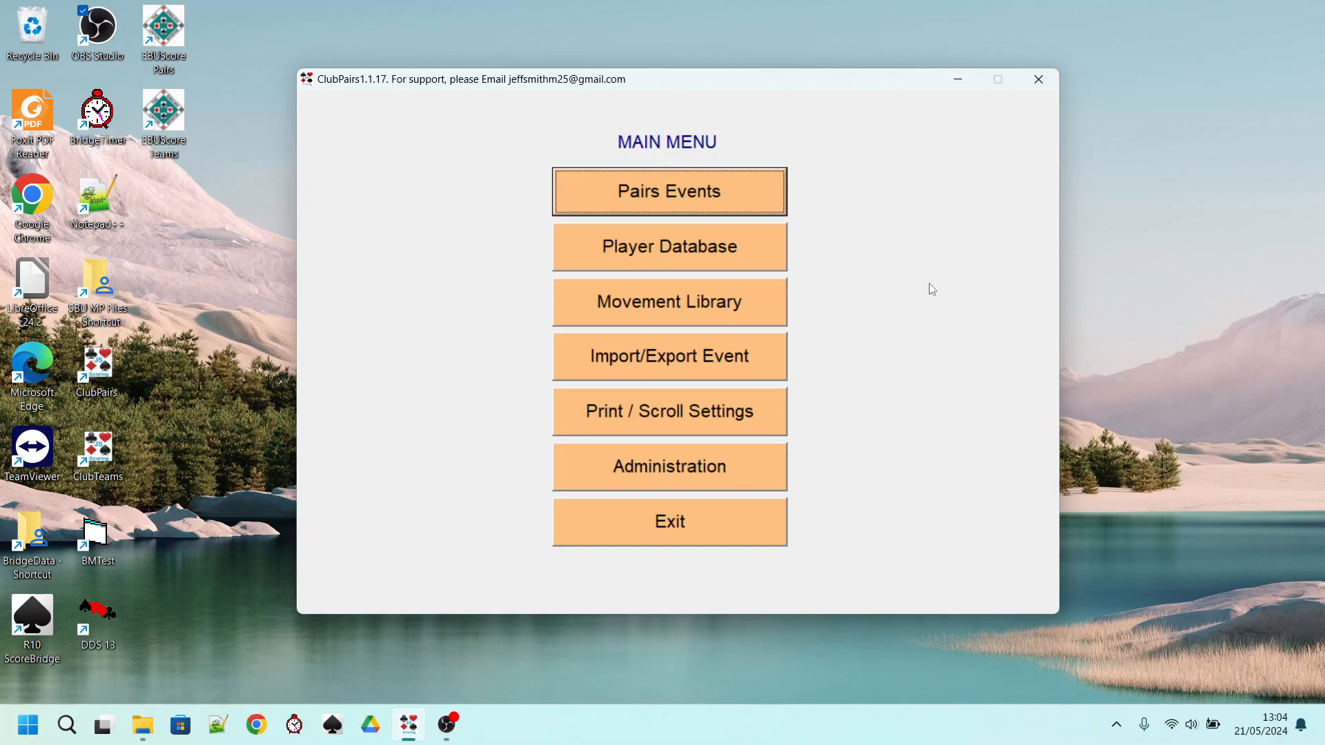
left_click(722, 252)
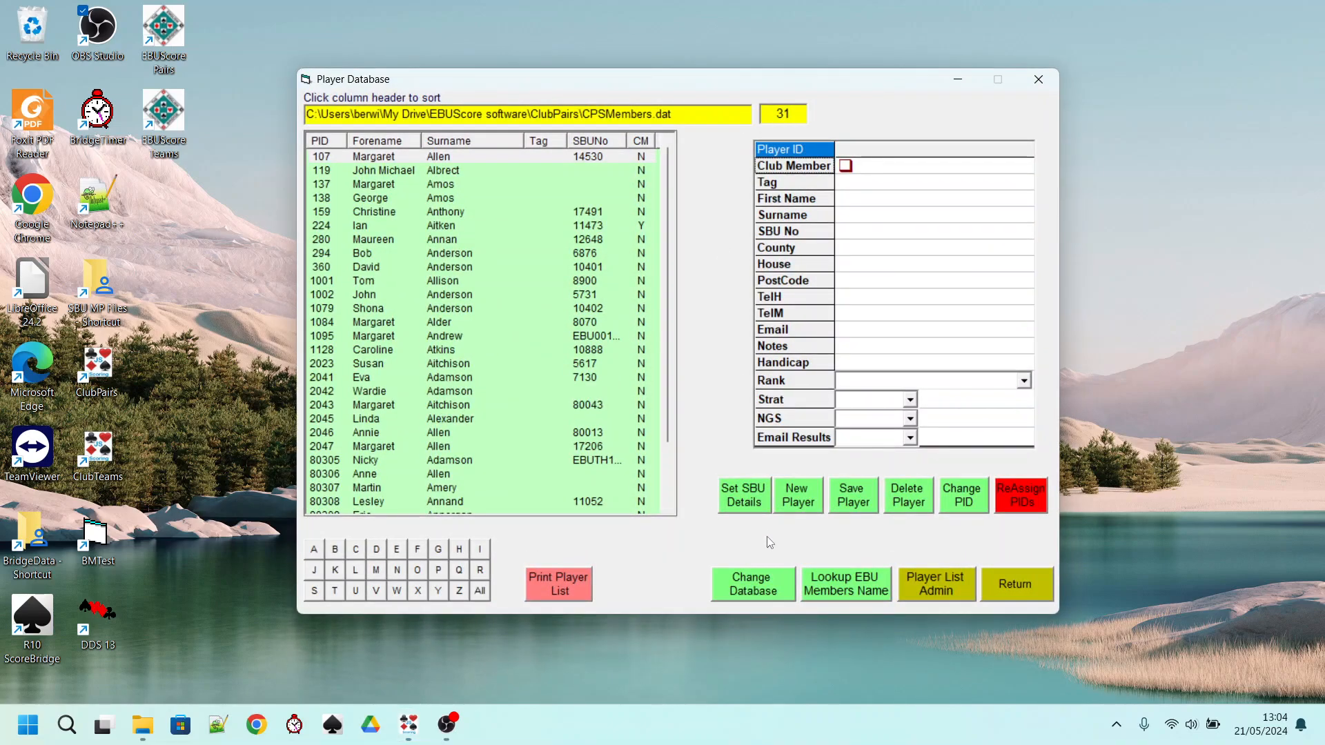
left_click(802, 503)
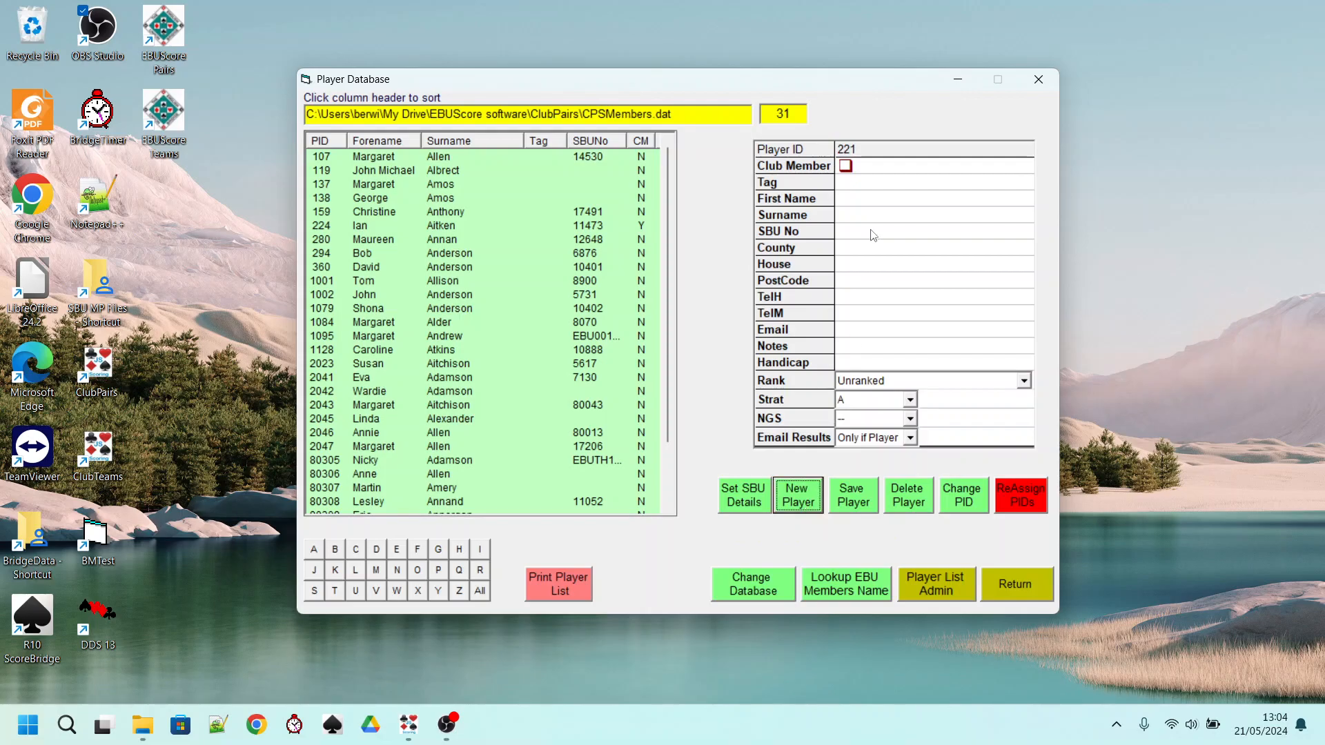
left_click(849, 197)
type("John")
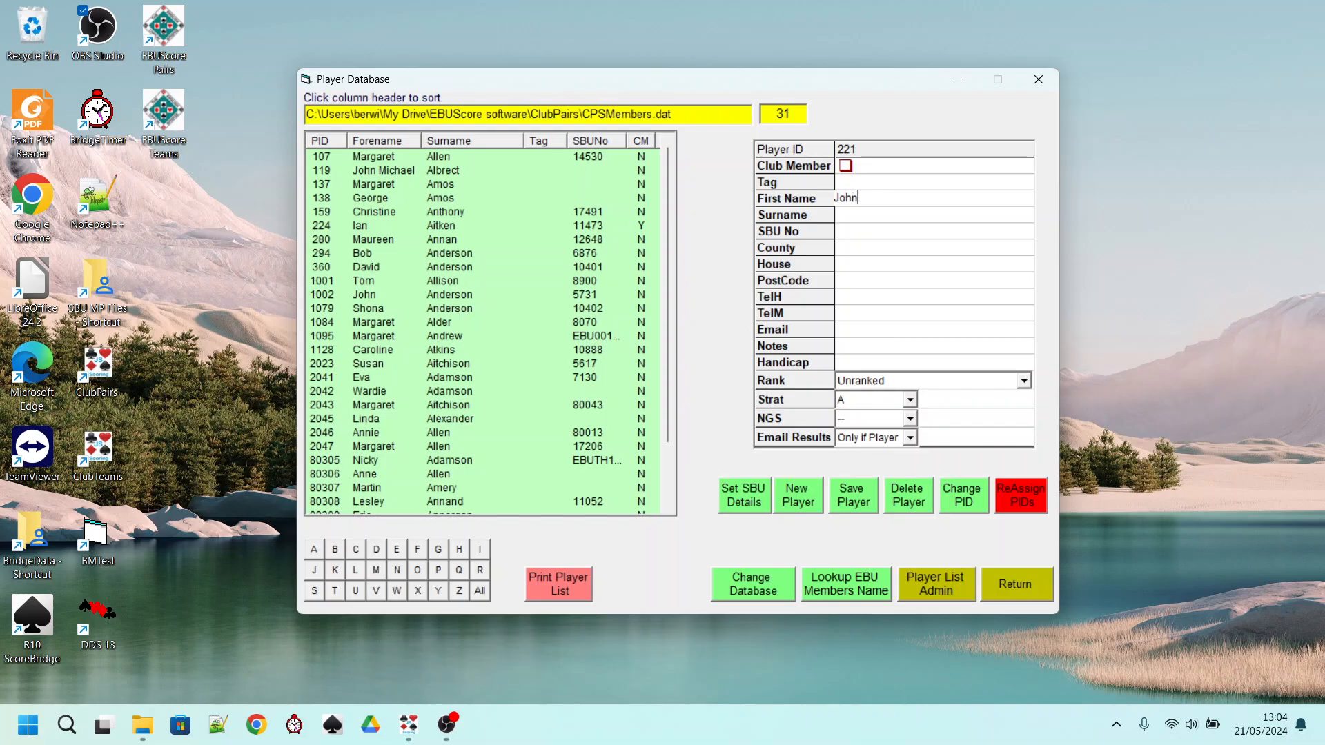
key("Tab")
type("Doe")
key("Tab")
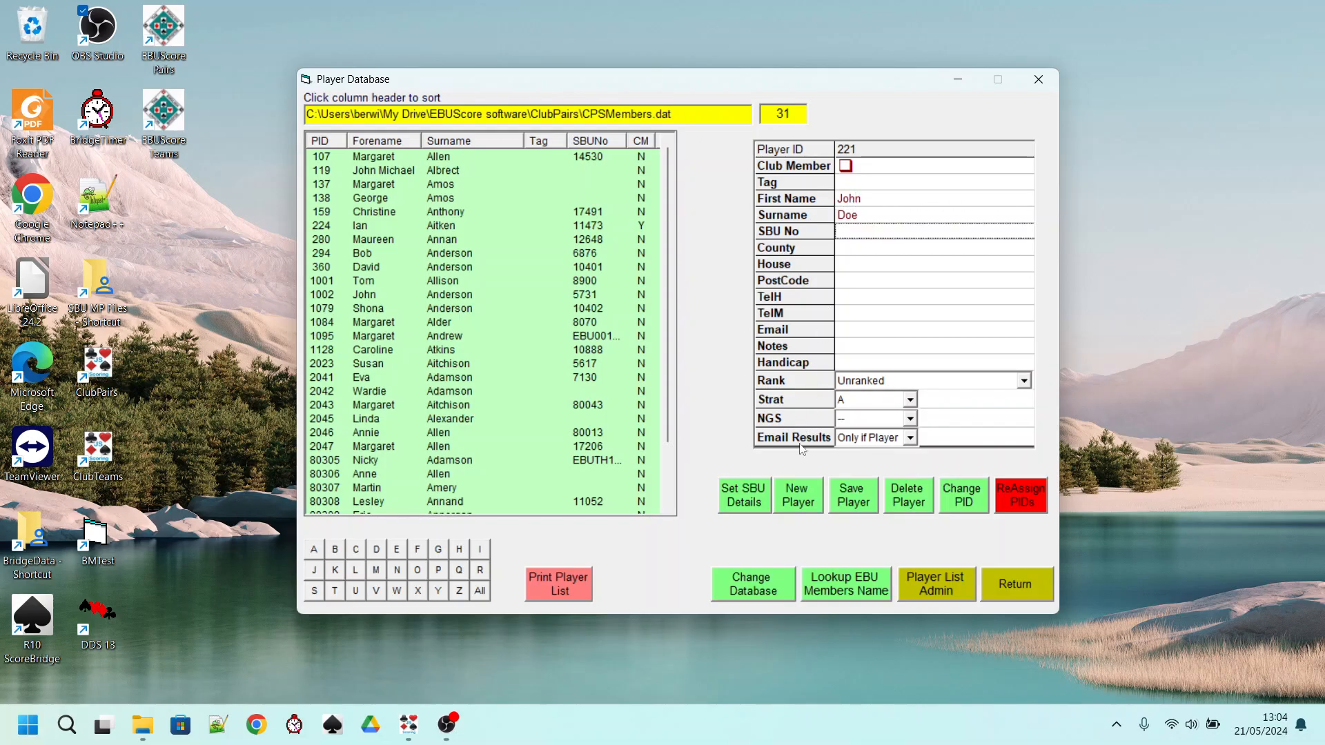
left_click(852, 488)
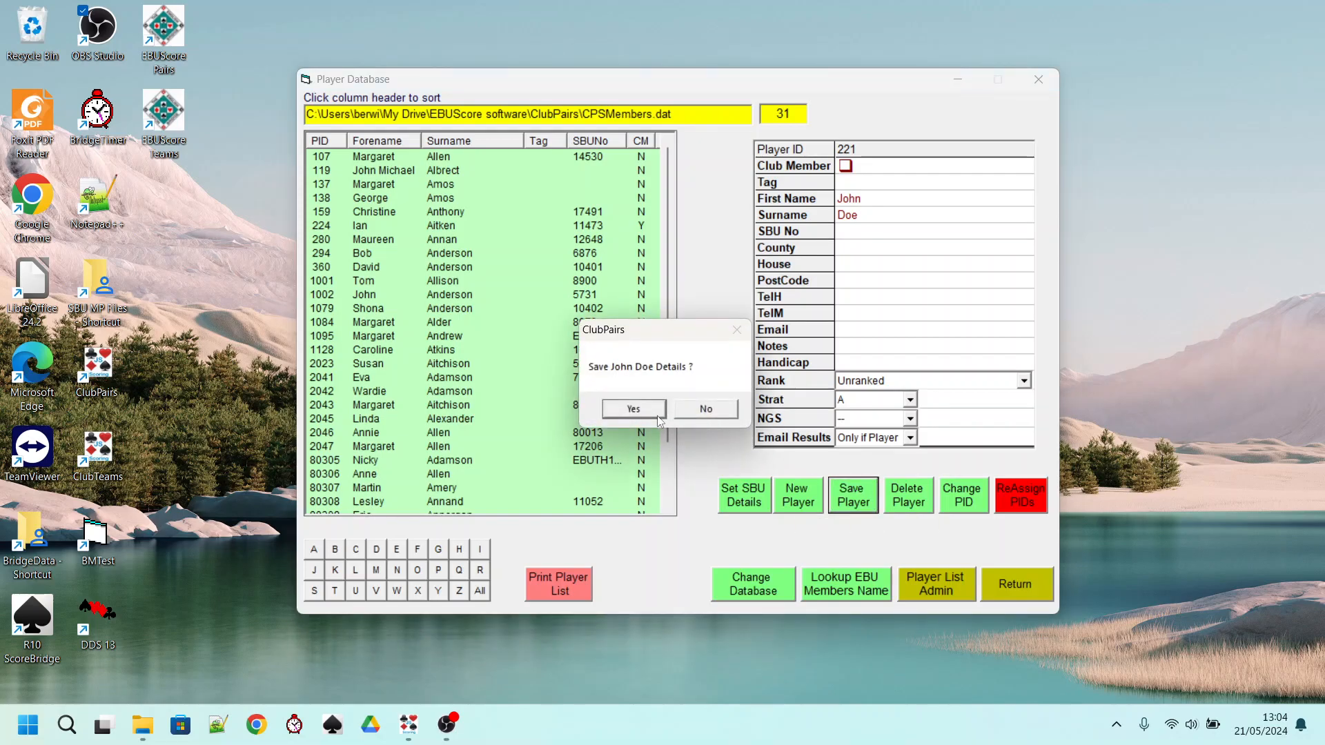
left_click(648, 412)
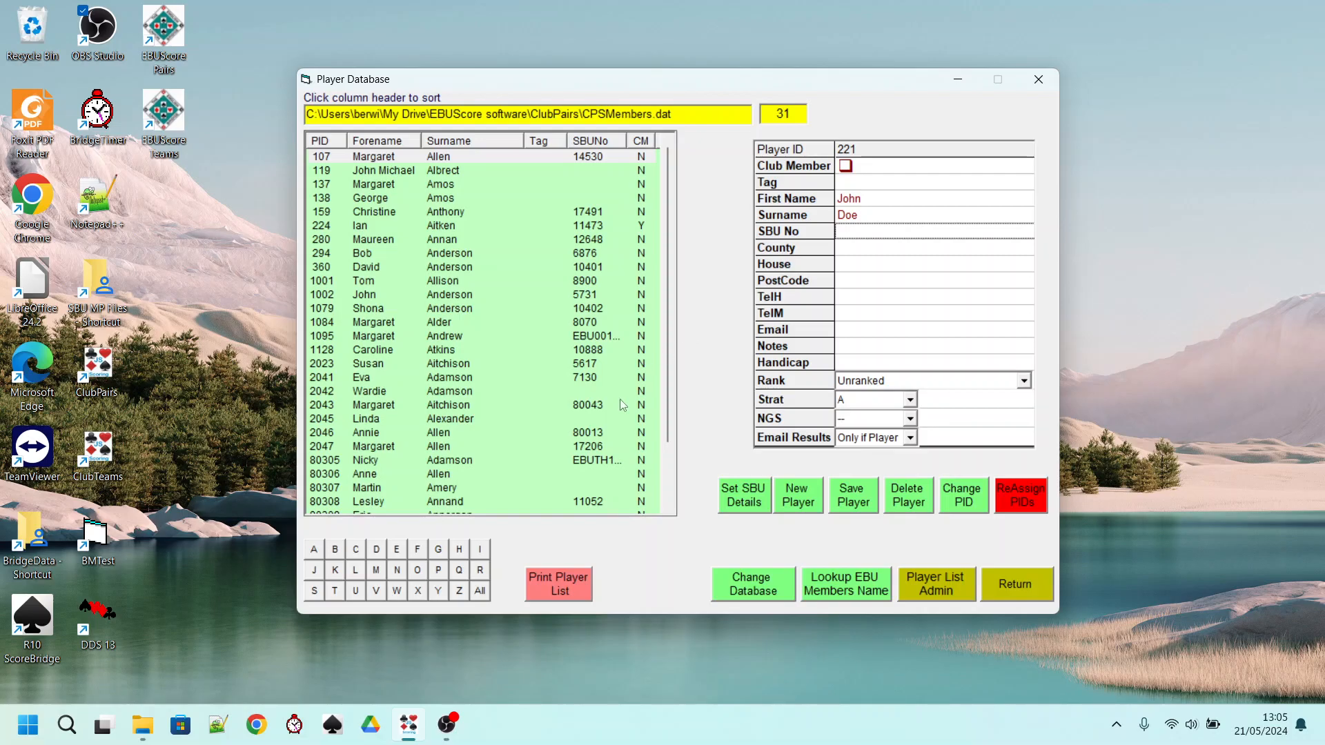
Find the newly added player among the surnames starting with D and try to set the player's SBU details
left_click(376, 550)
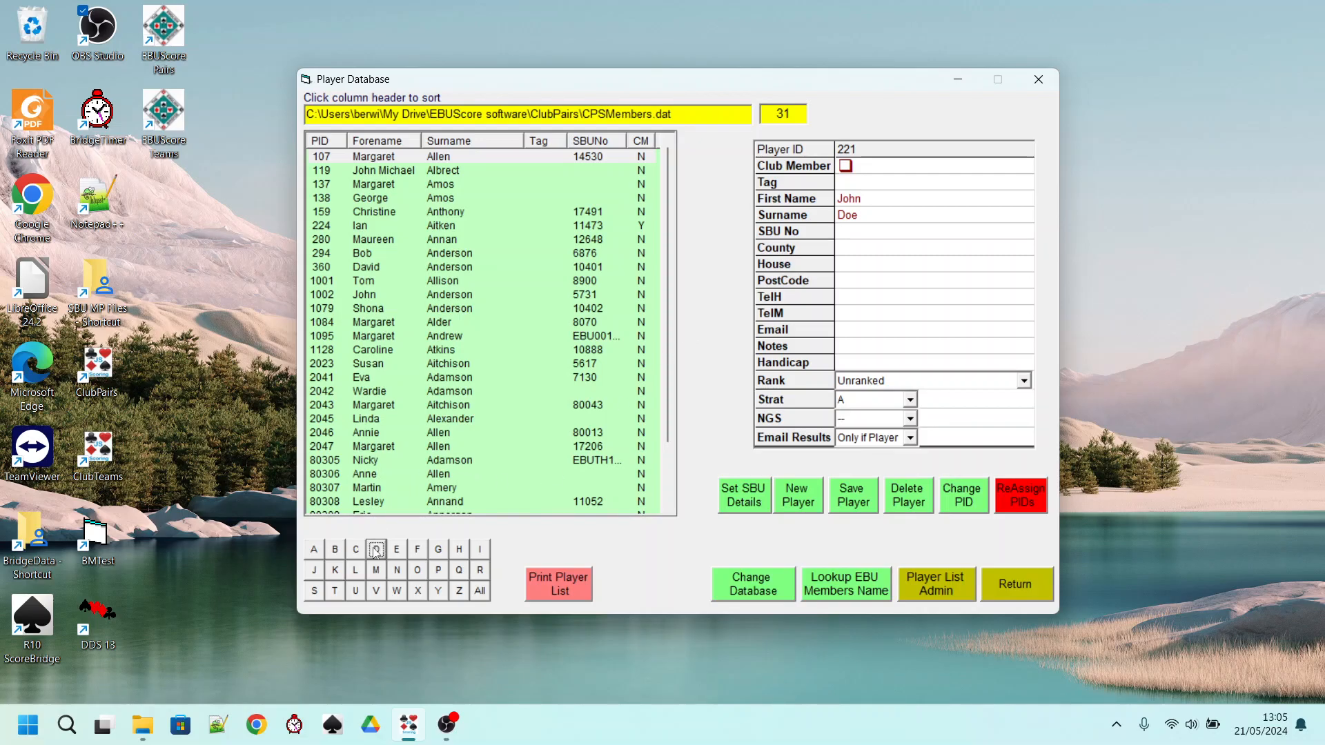
left_click(378, 380)
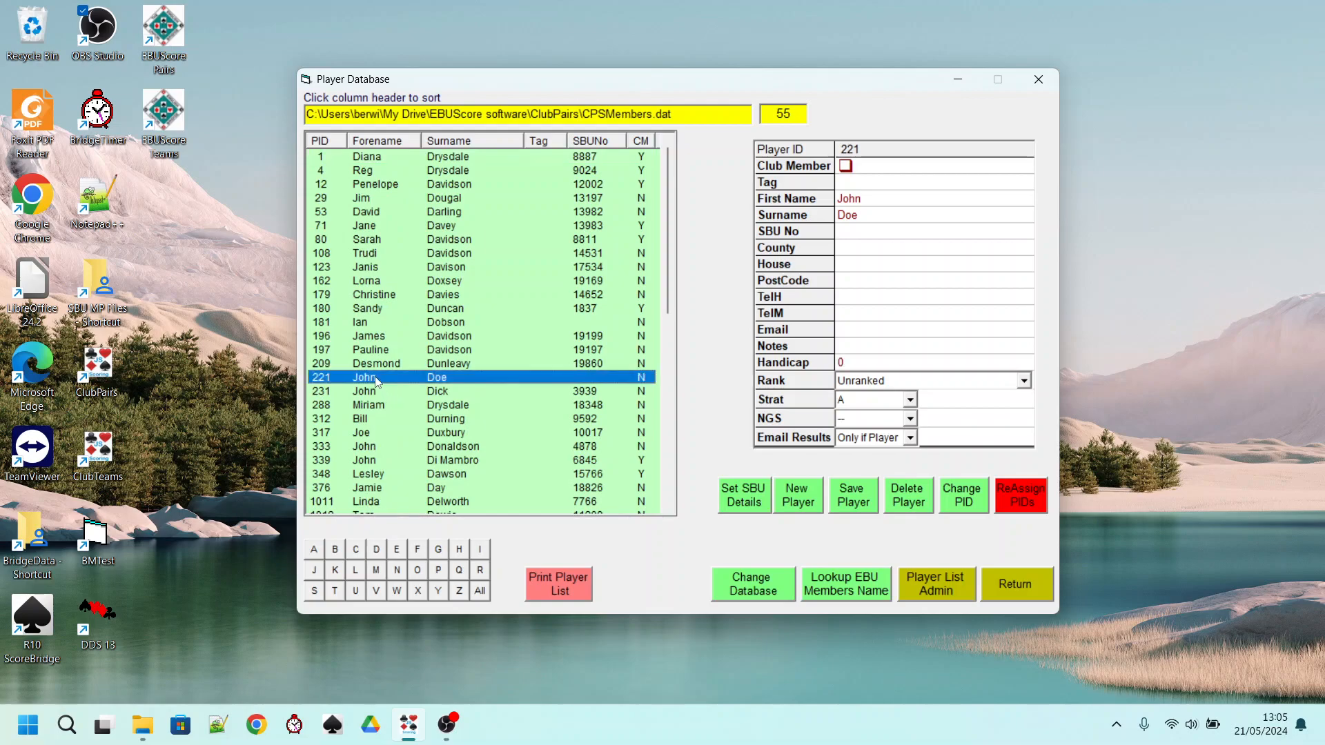
left_click(750, 499)
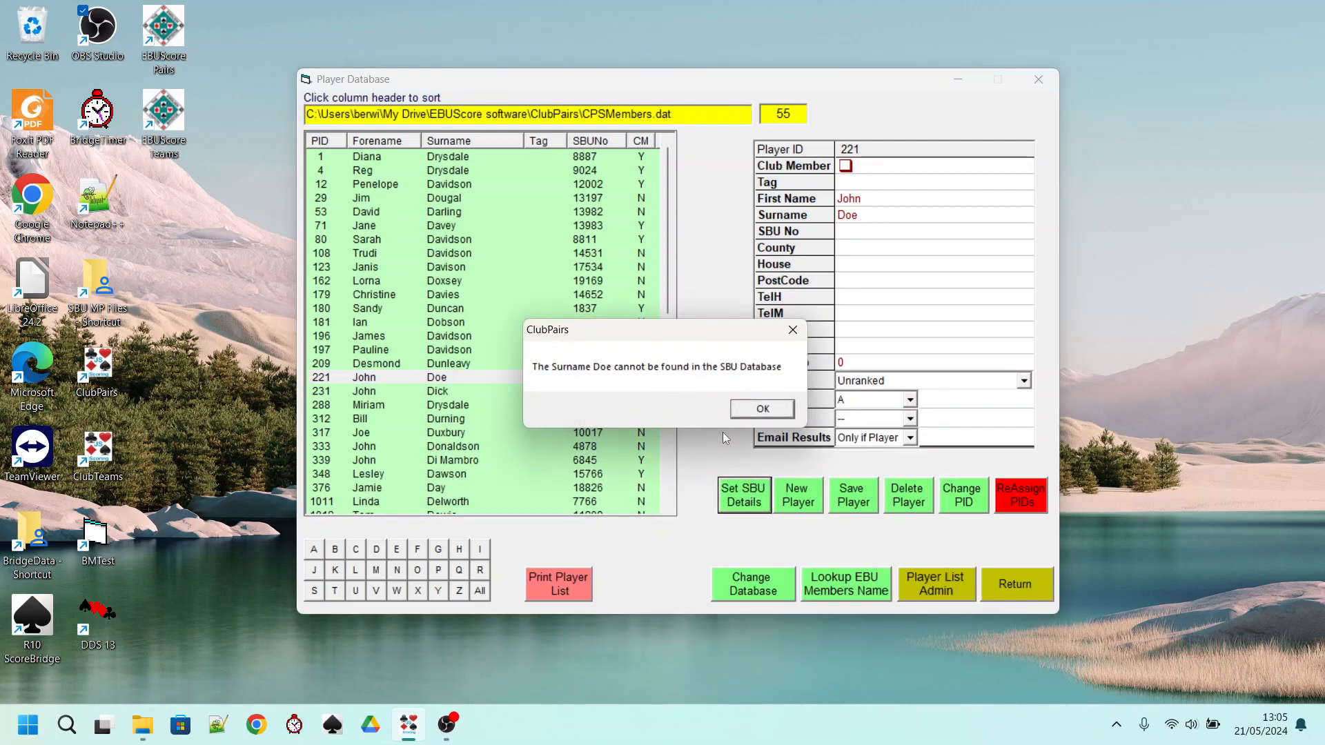
left_click(762, 409)
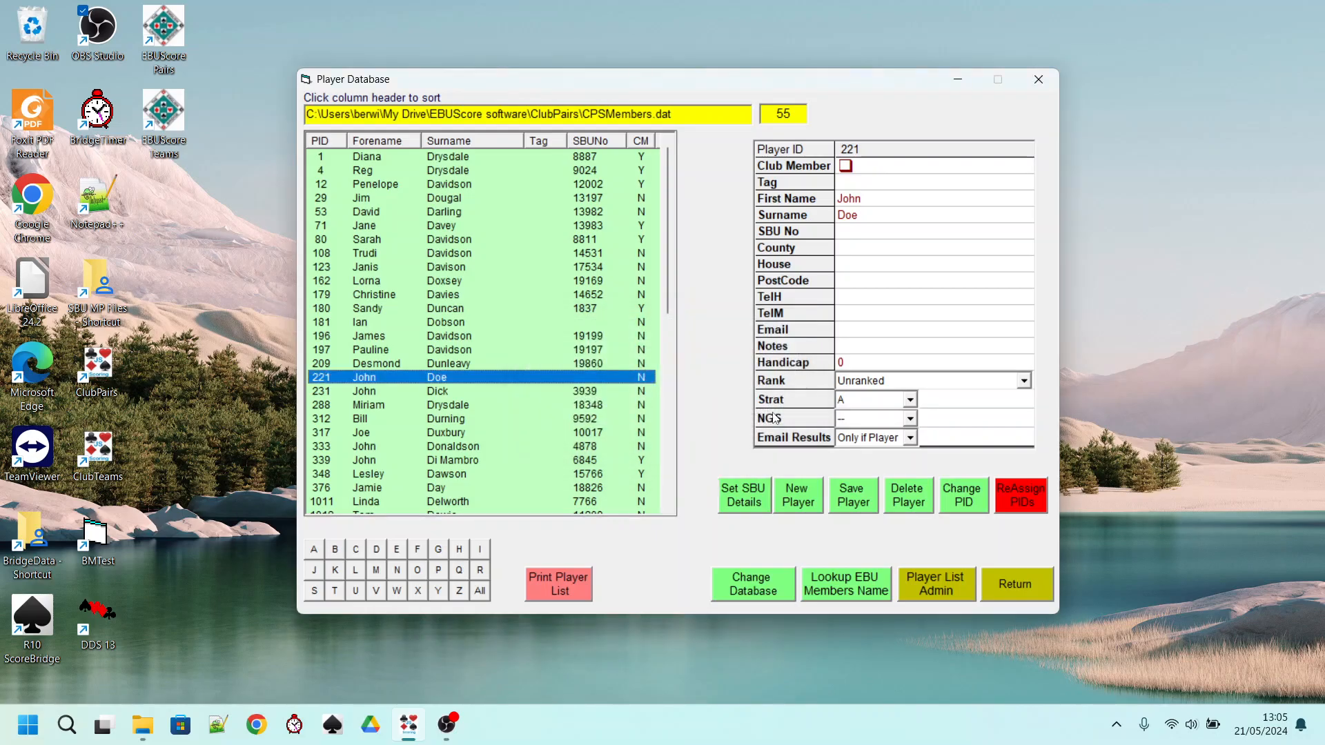
Create a one-session pairs event named Tuesday Pairs, dated 21 May 2024, with one section and Matchpoint Pairs scoring
left_click(1023, 578)
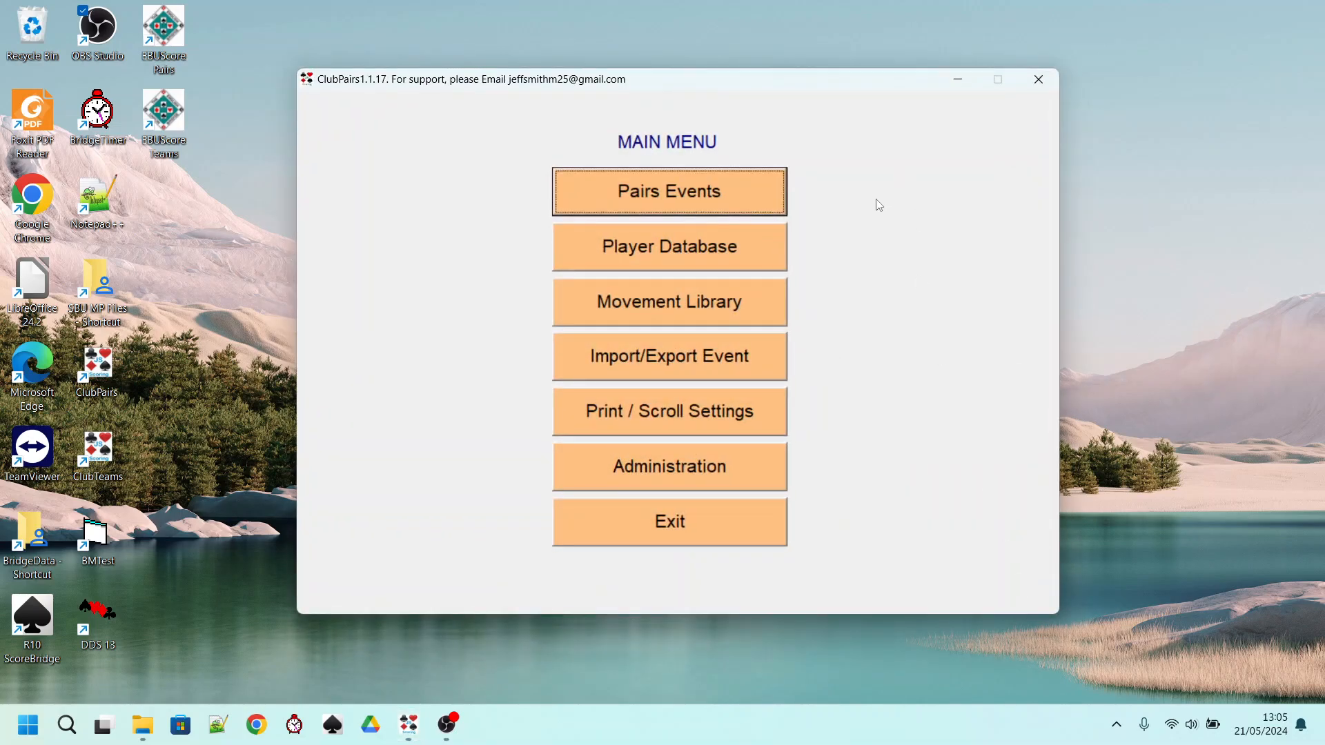
left_click(722, 184)
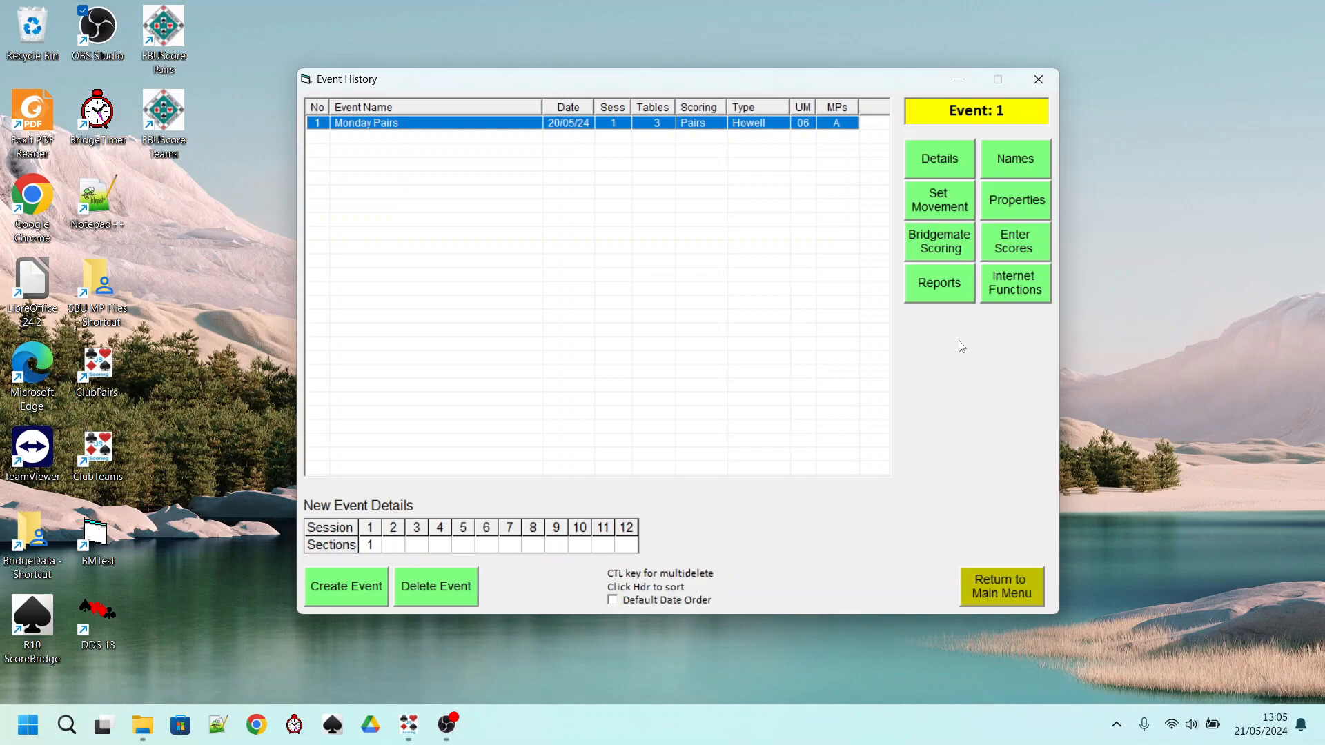
left_click(346, 593)
left_click(616, 380)
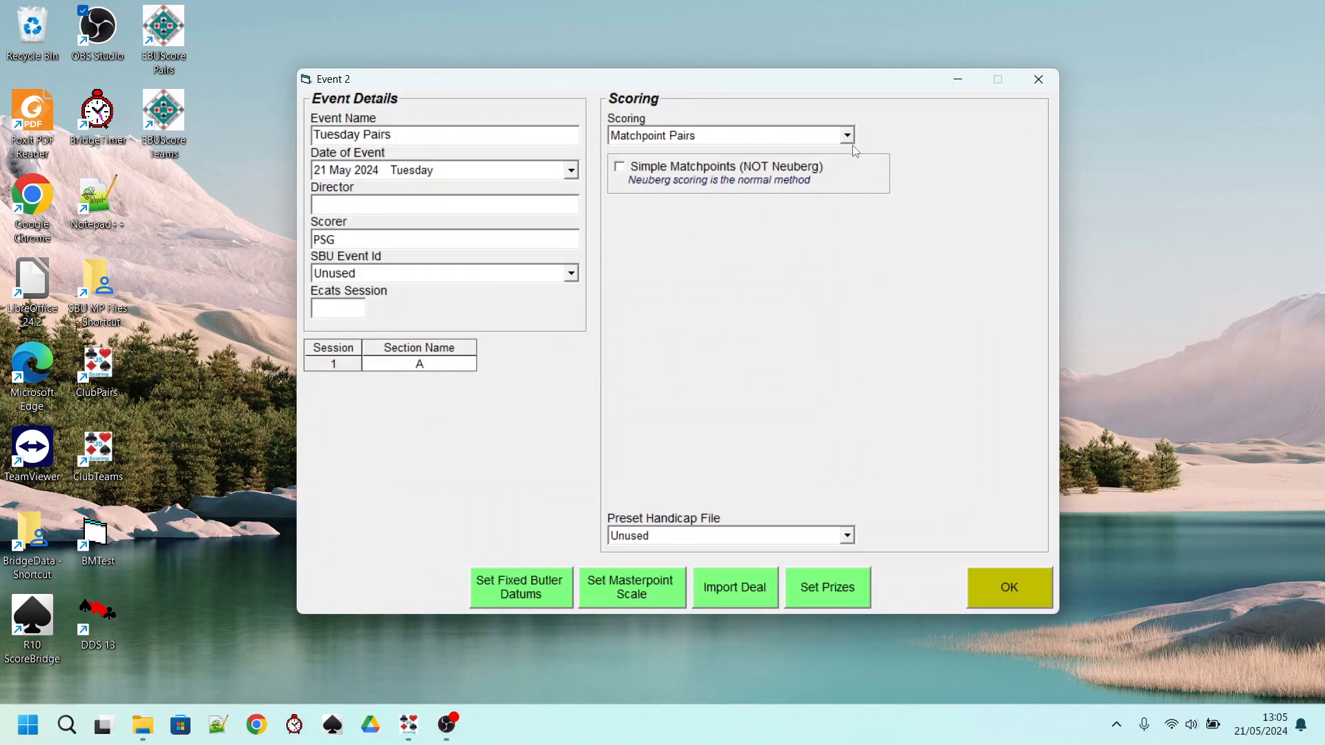
left_click(847, 136)
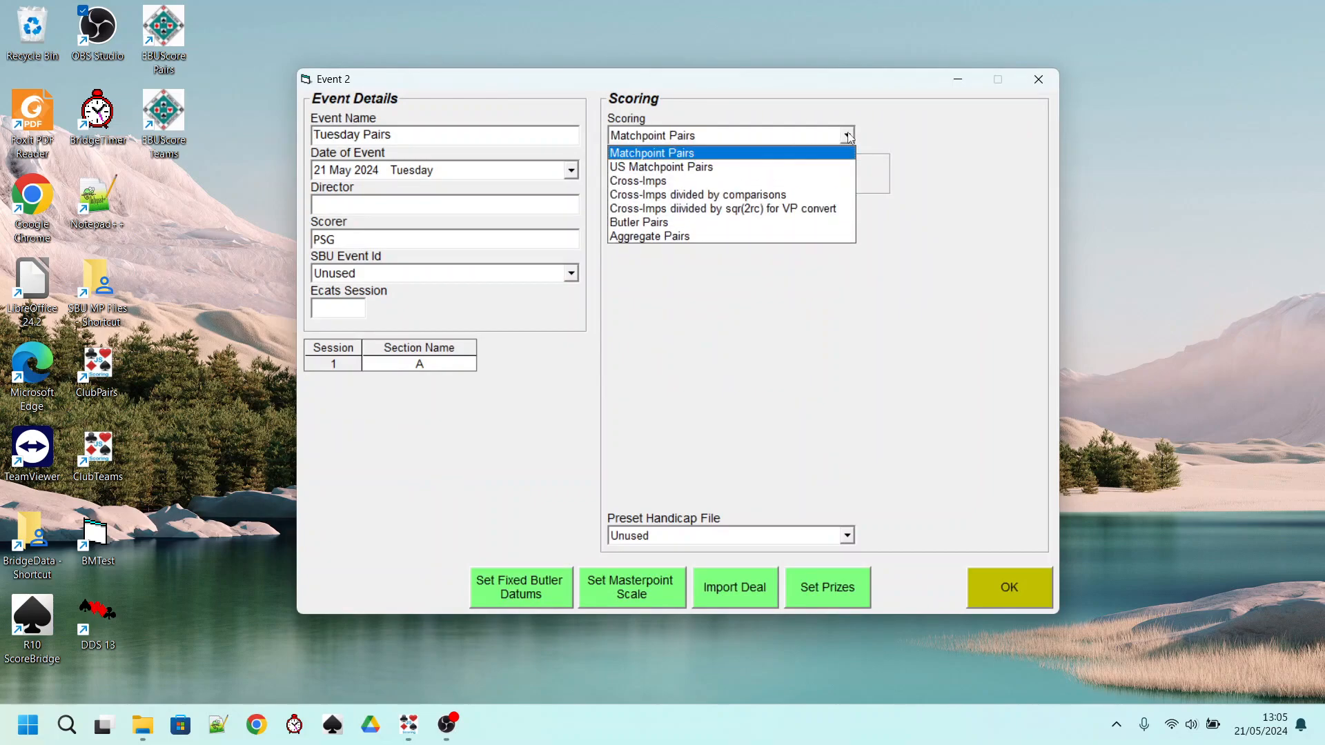
left_click(849, 137)
left_click(1012, 591)
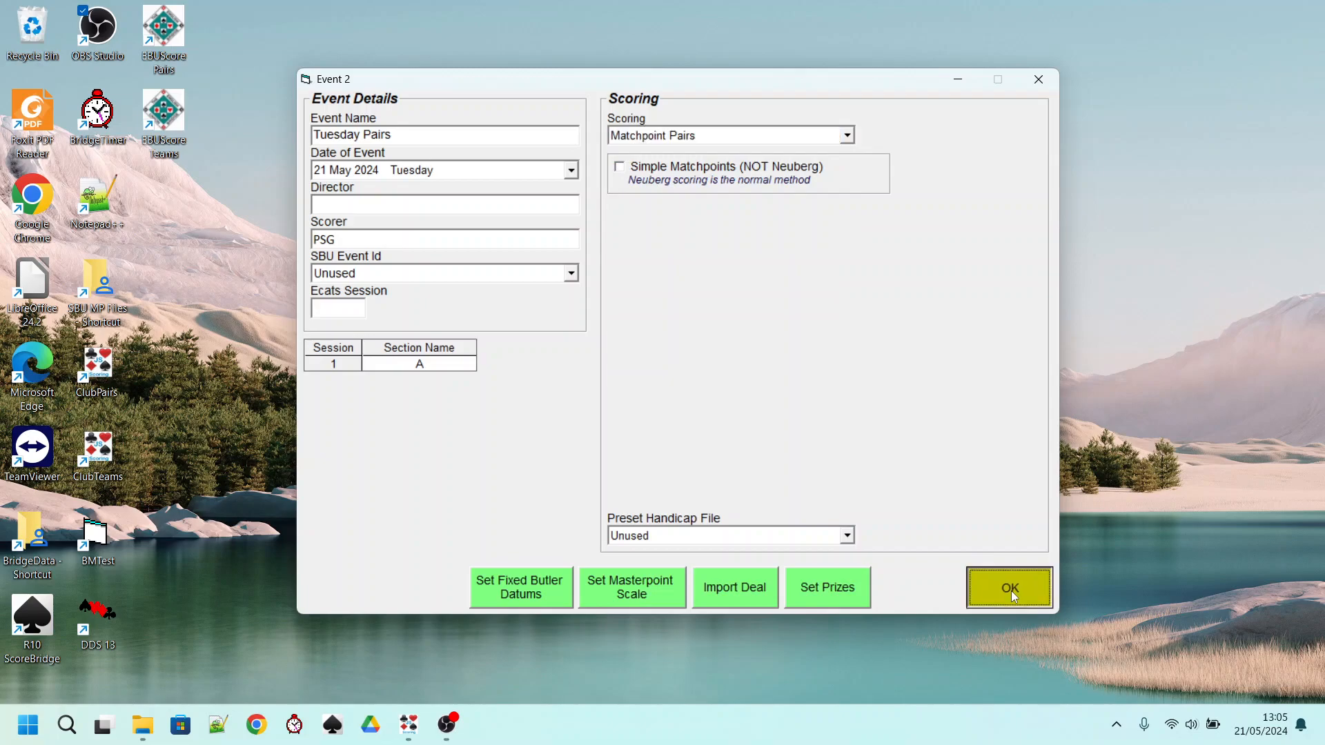
Choose the 6-table "3/4 Howell, Pairs 12-1 at T1" movement from the club list for the Tuesday Pairs event
left_click(945, 207)
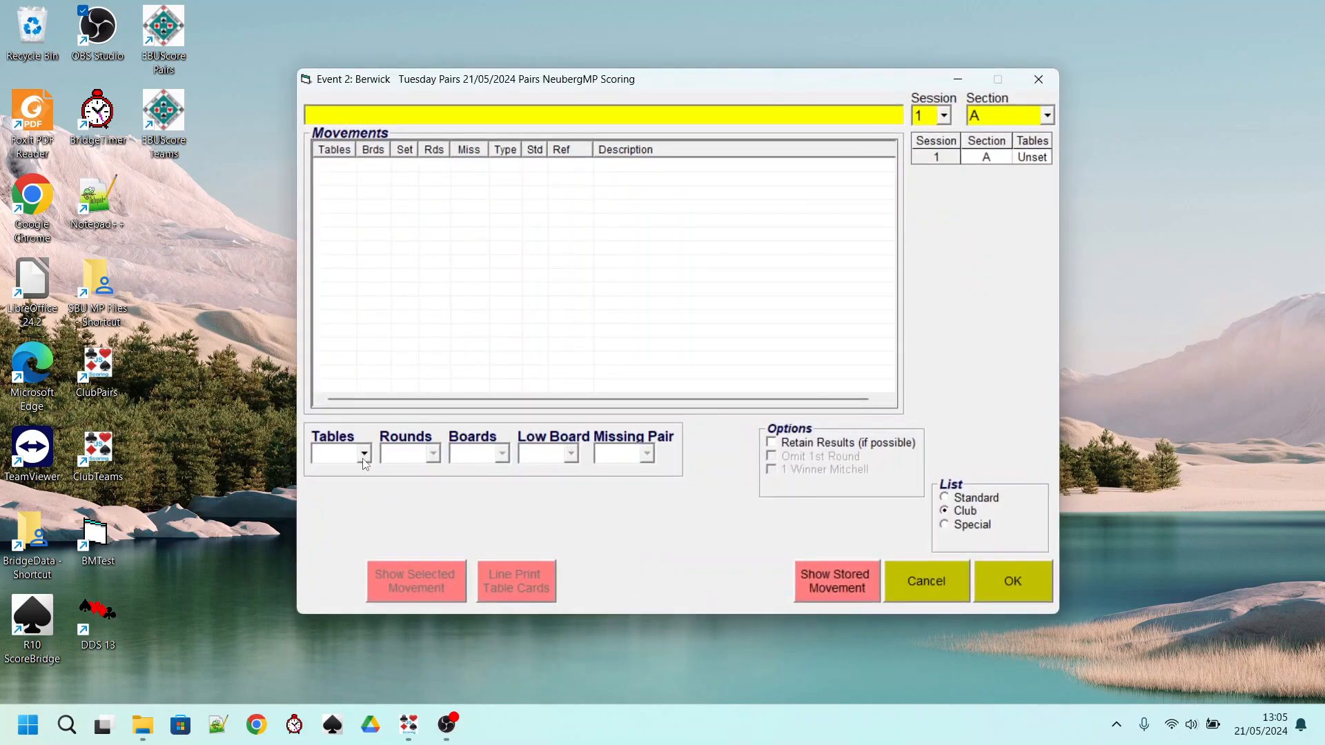
left_click(363, 455)
left_click(319, 535)
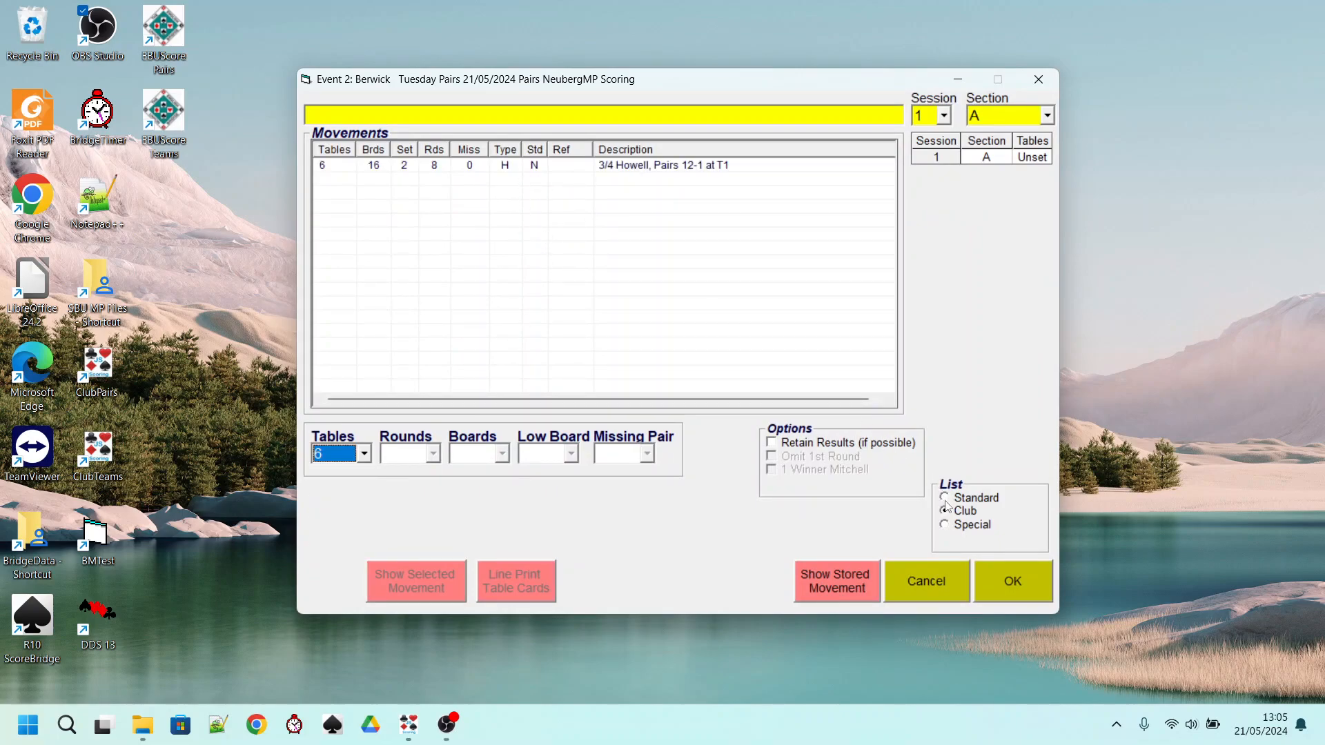
left_click(979, 499)
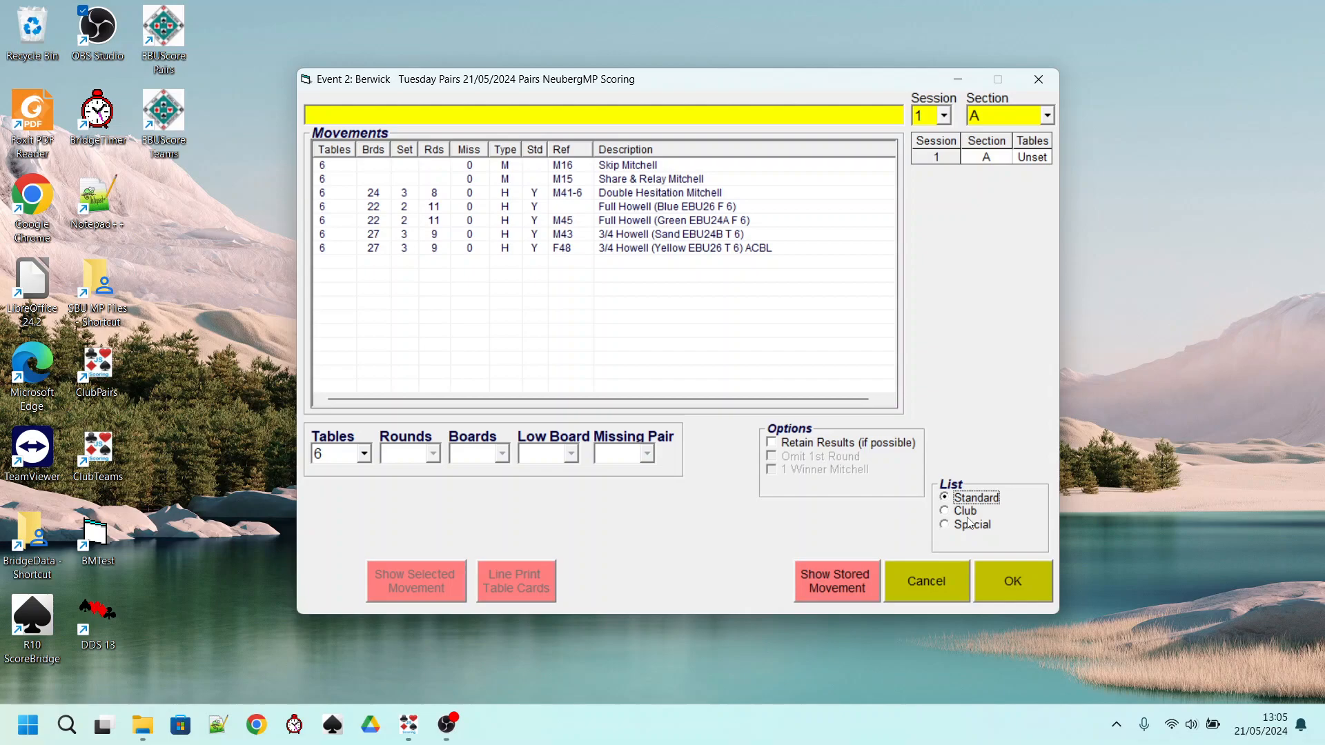
left_click(966, 515)
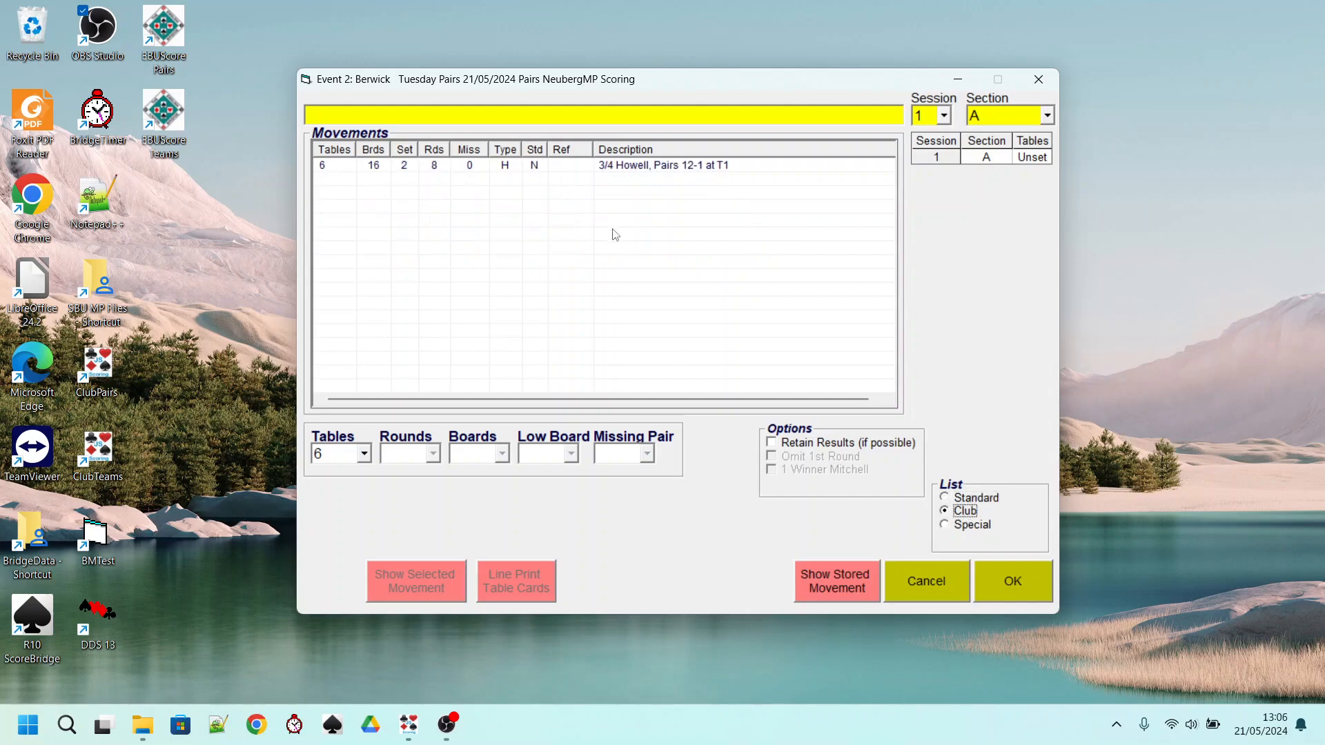
left_click(490, 169)
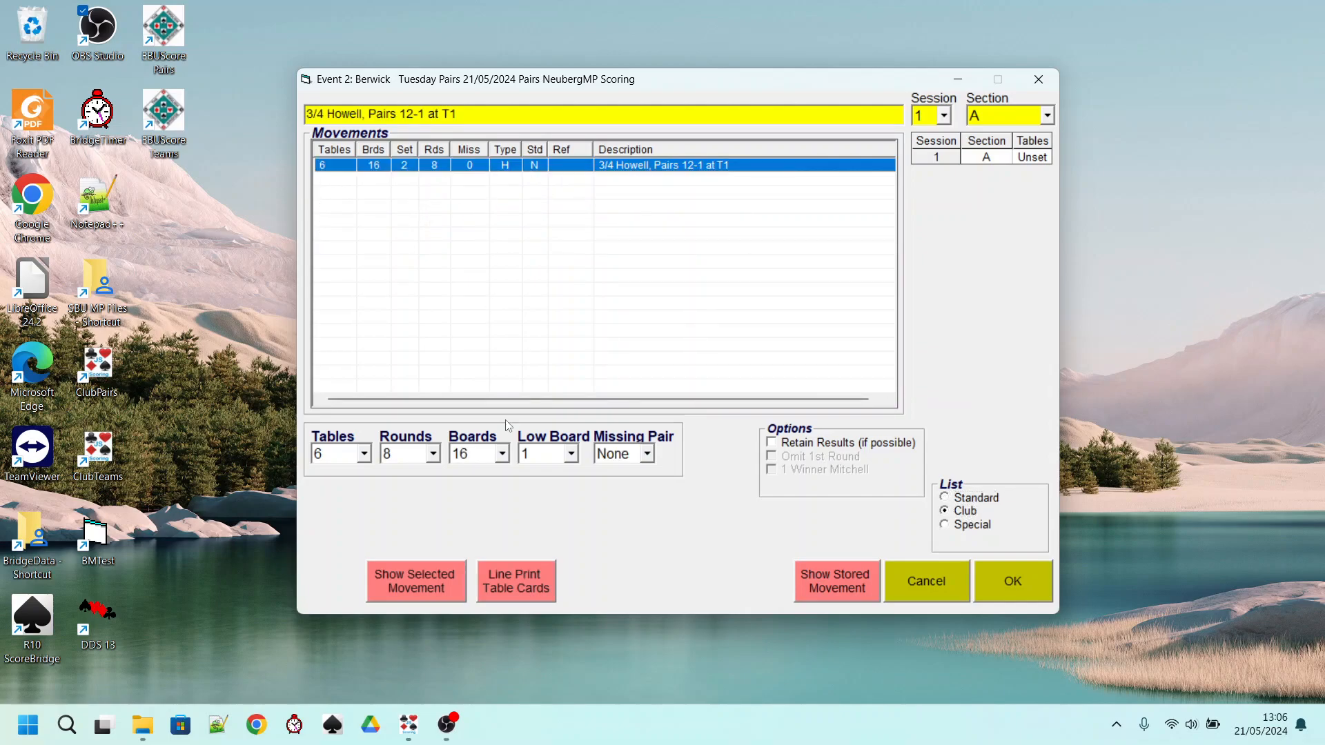
Set the movement's number of boards to 24 and confirm the movement for Session 1 Section A
left_click(502, 454)
left_click(503, 541)
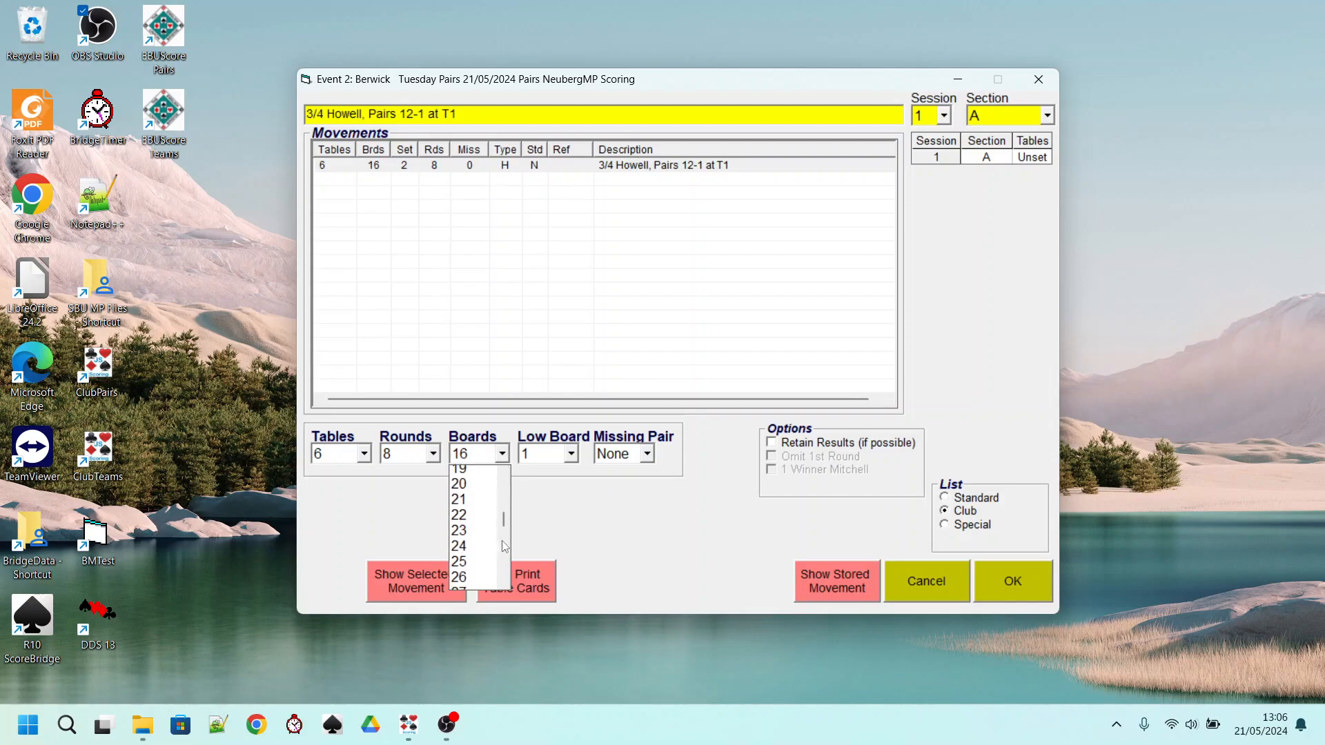
left_click(469, 489)
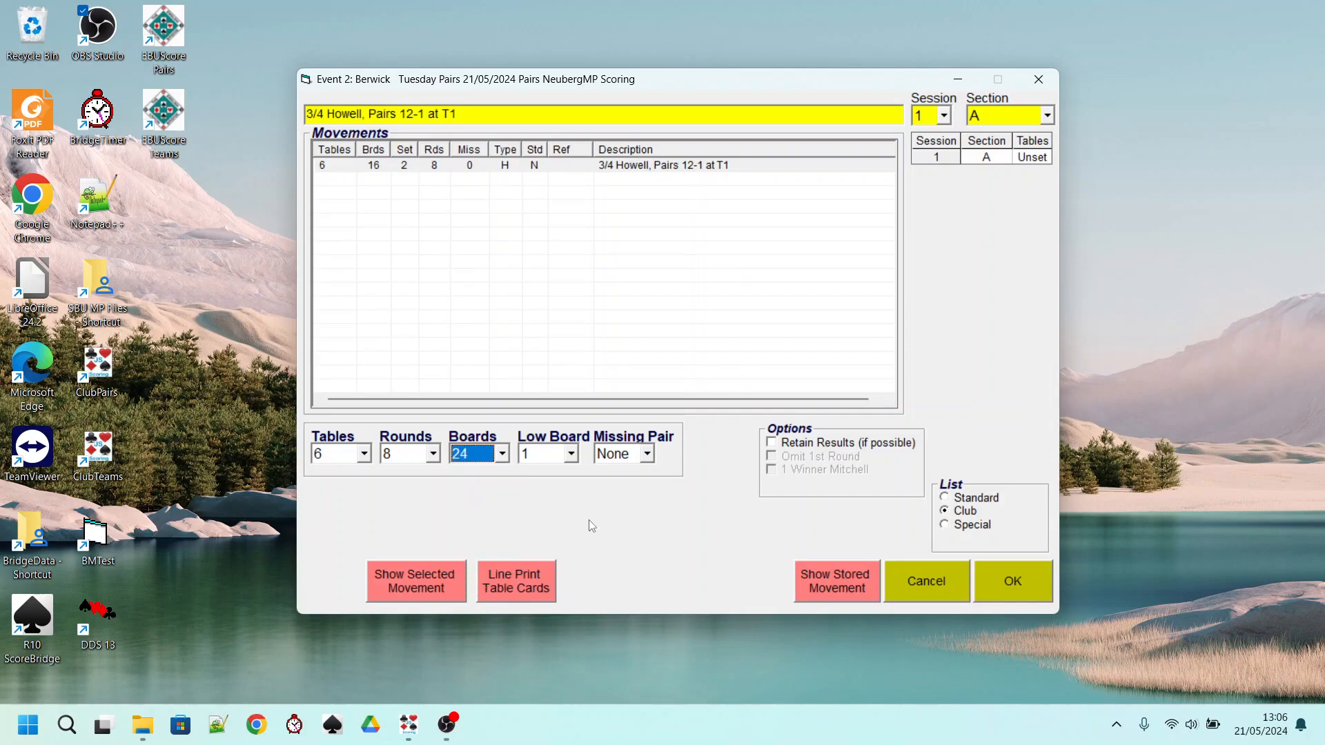
left_click(1027, 581)
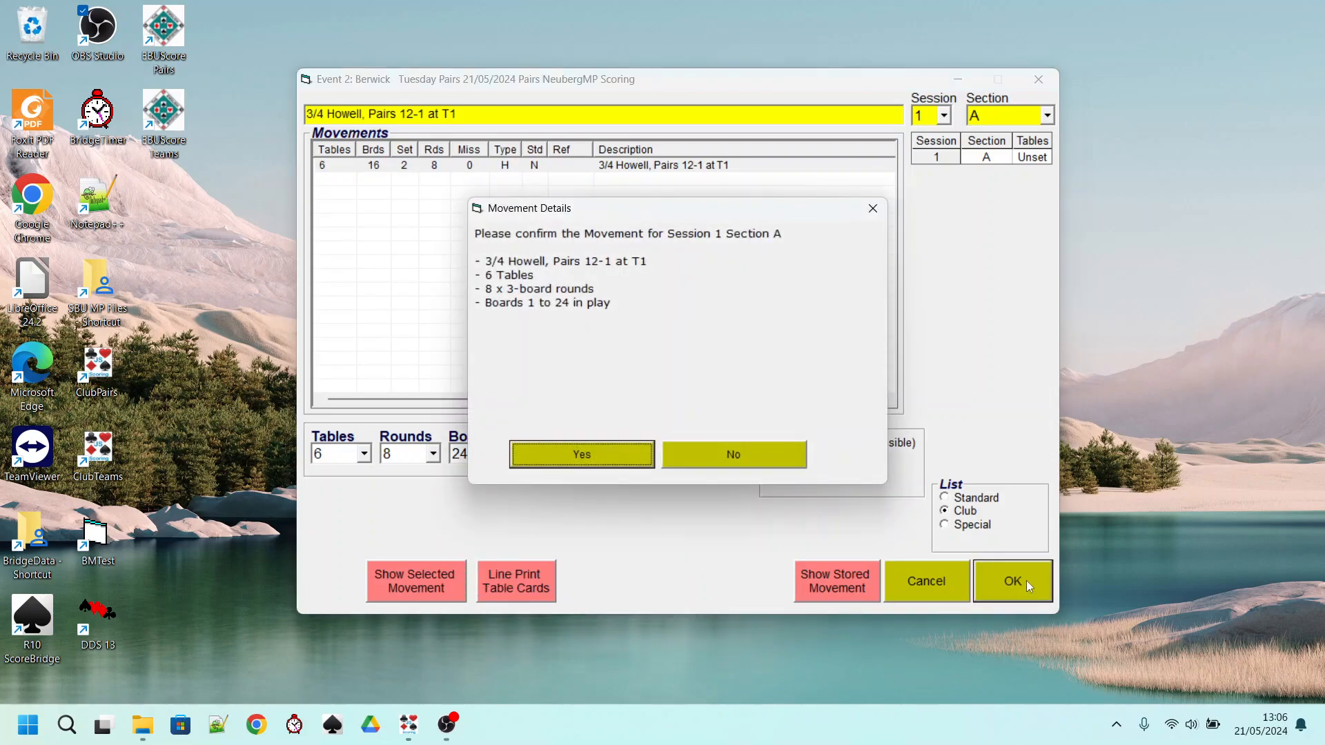
left_click(606, 466)
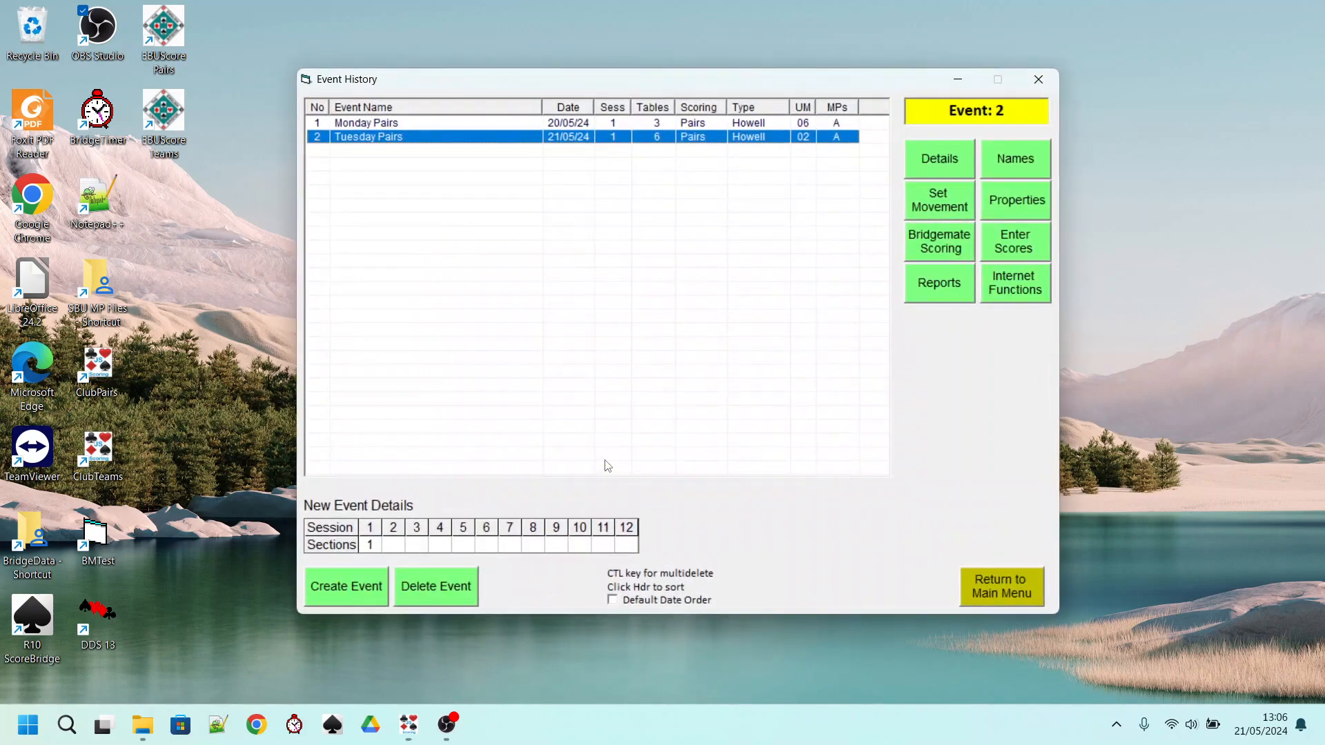
Create a Bridgemate database for a new Session 1, launch the Bridgemate Control Software with a server reset, and return to the event list
left_click(942, 240)
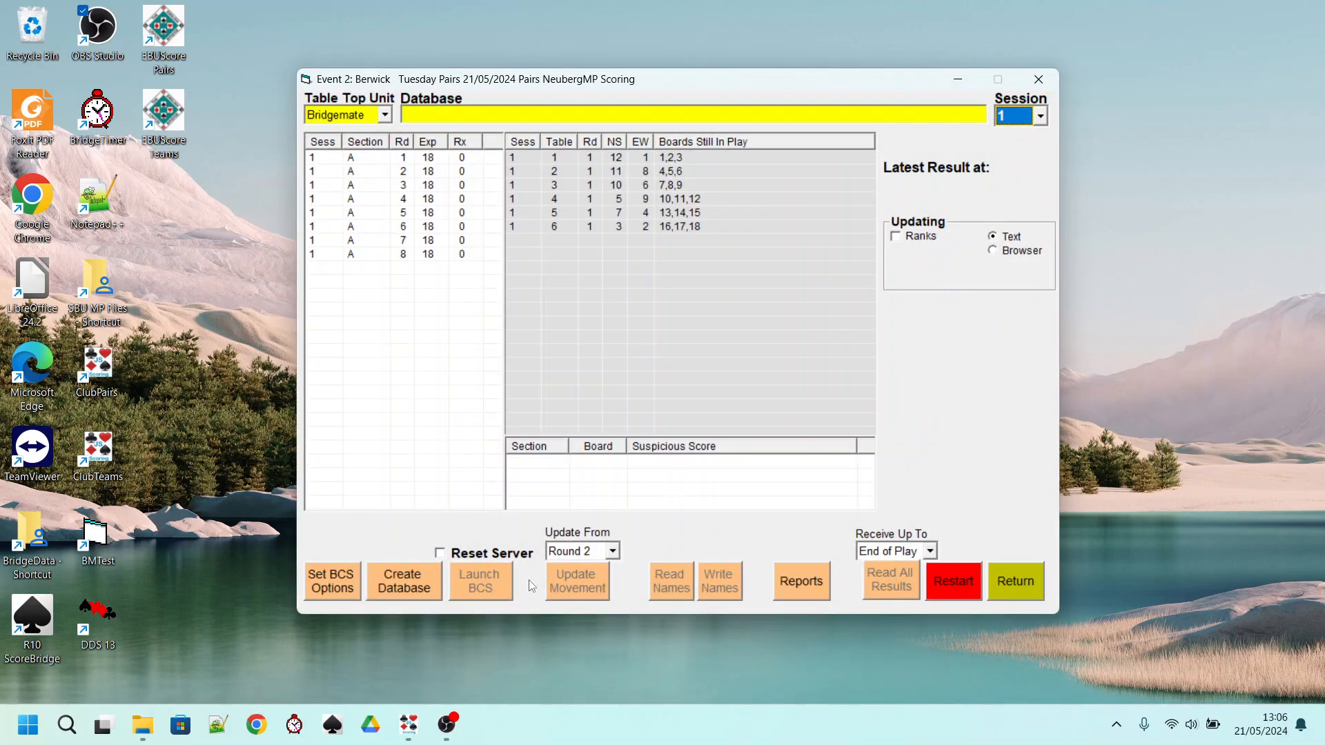
left_click(396, 579)
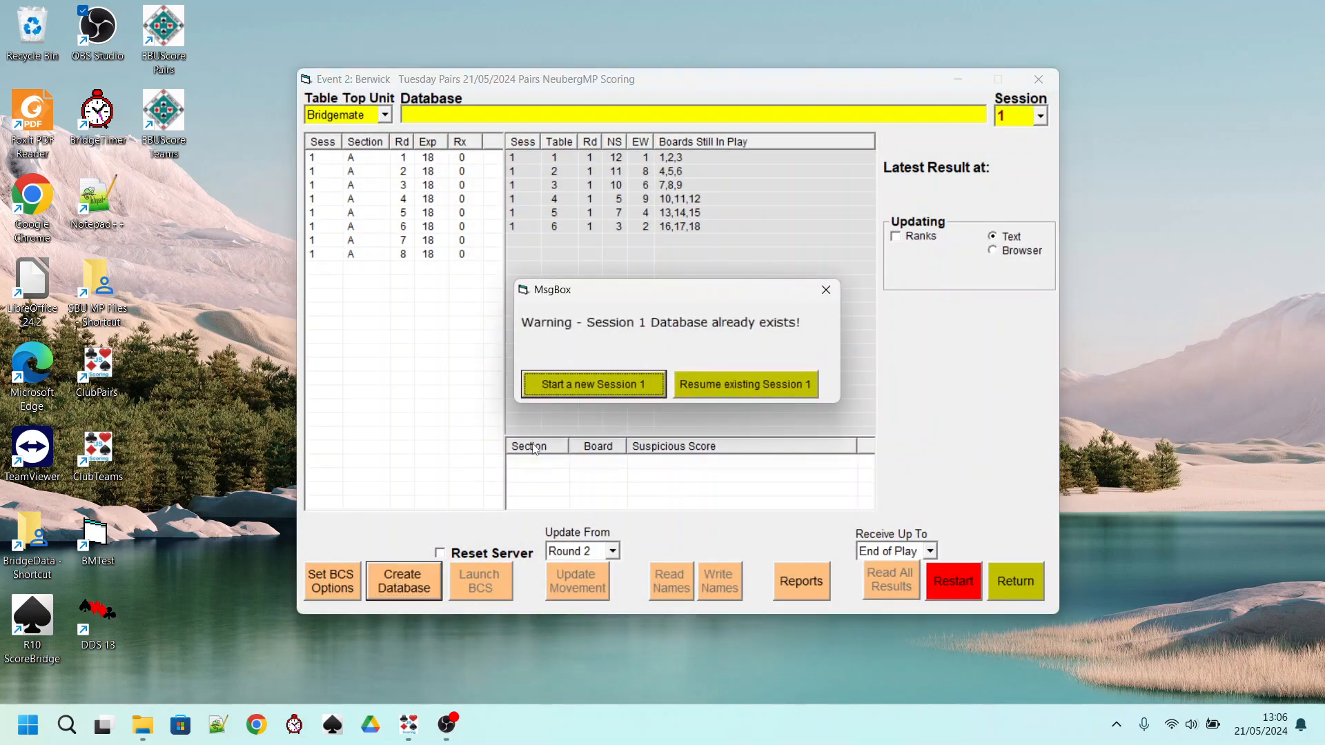
left_click(623, 392)
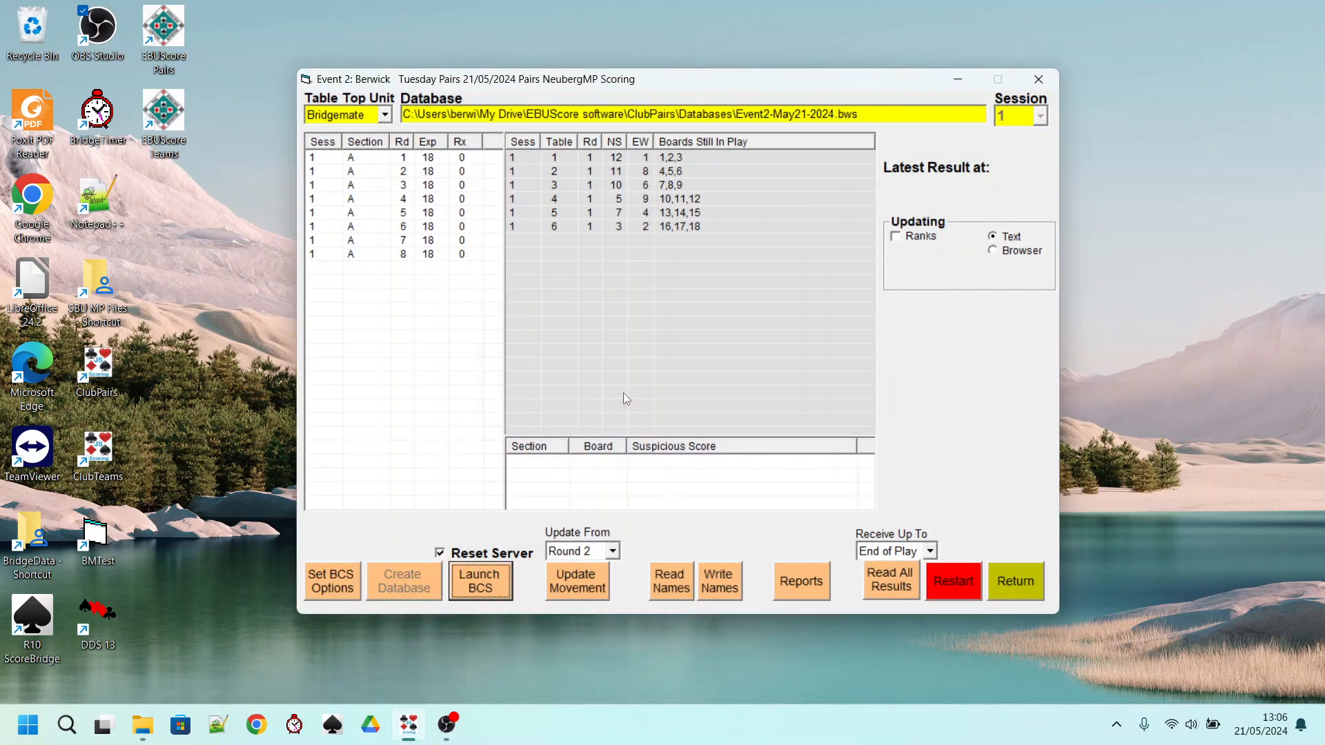
left_click(483, 586)
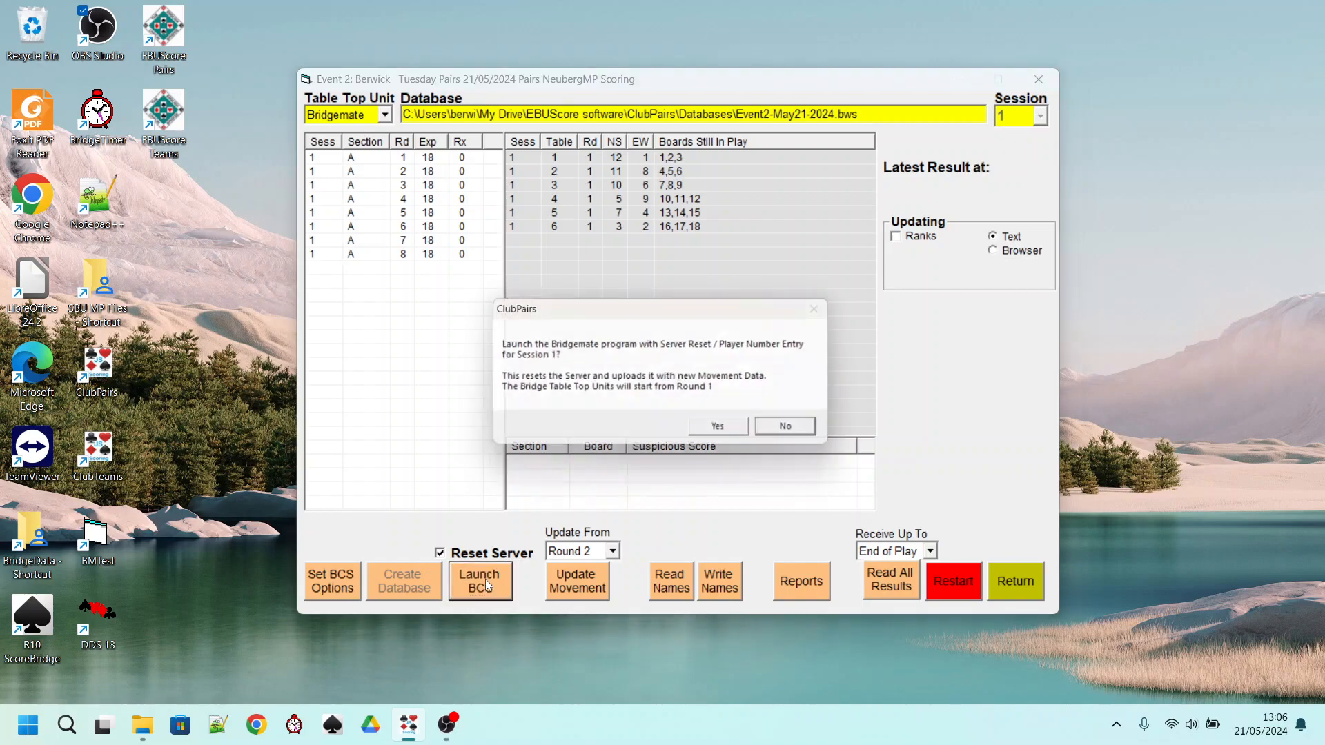
left_click(736, 431)
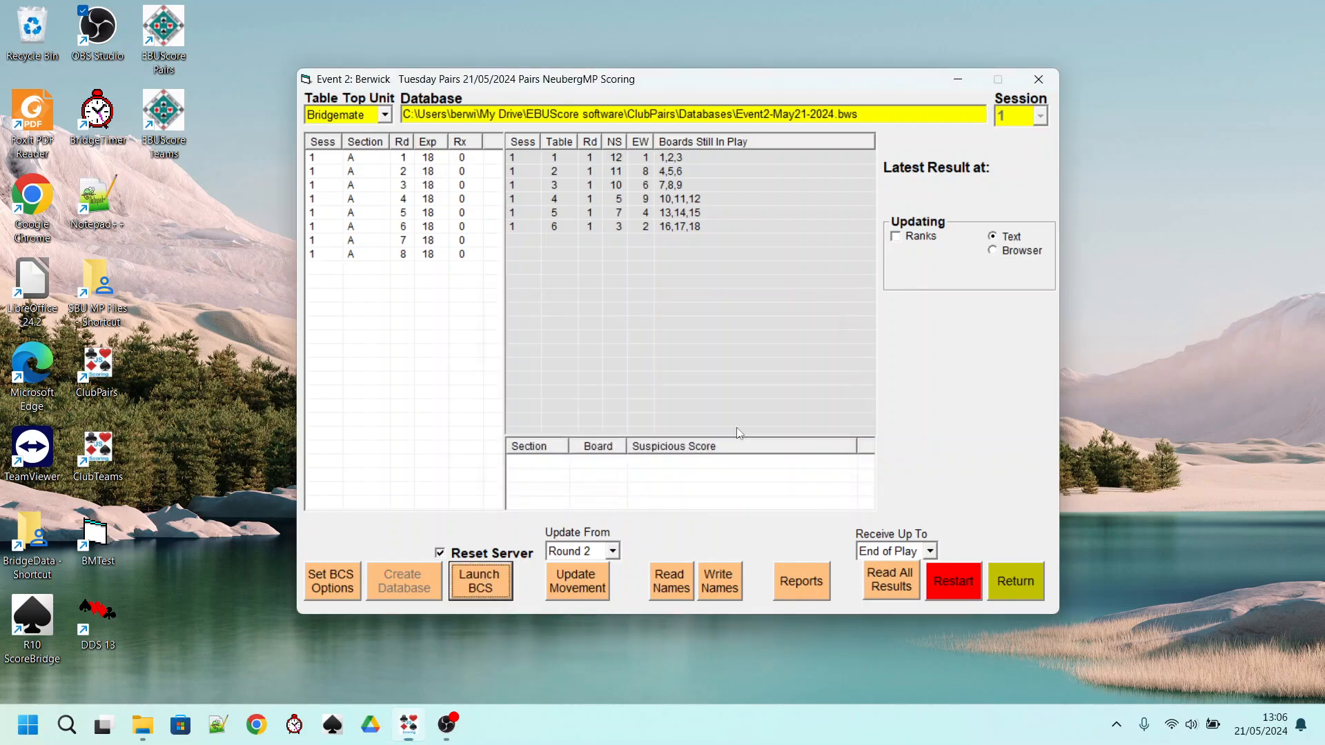
left_click(982, 399)
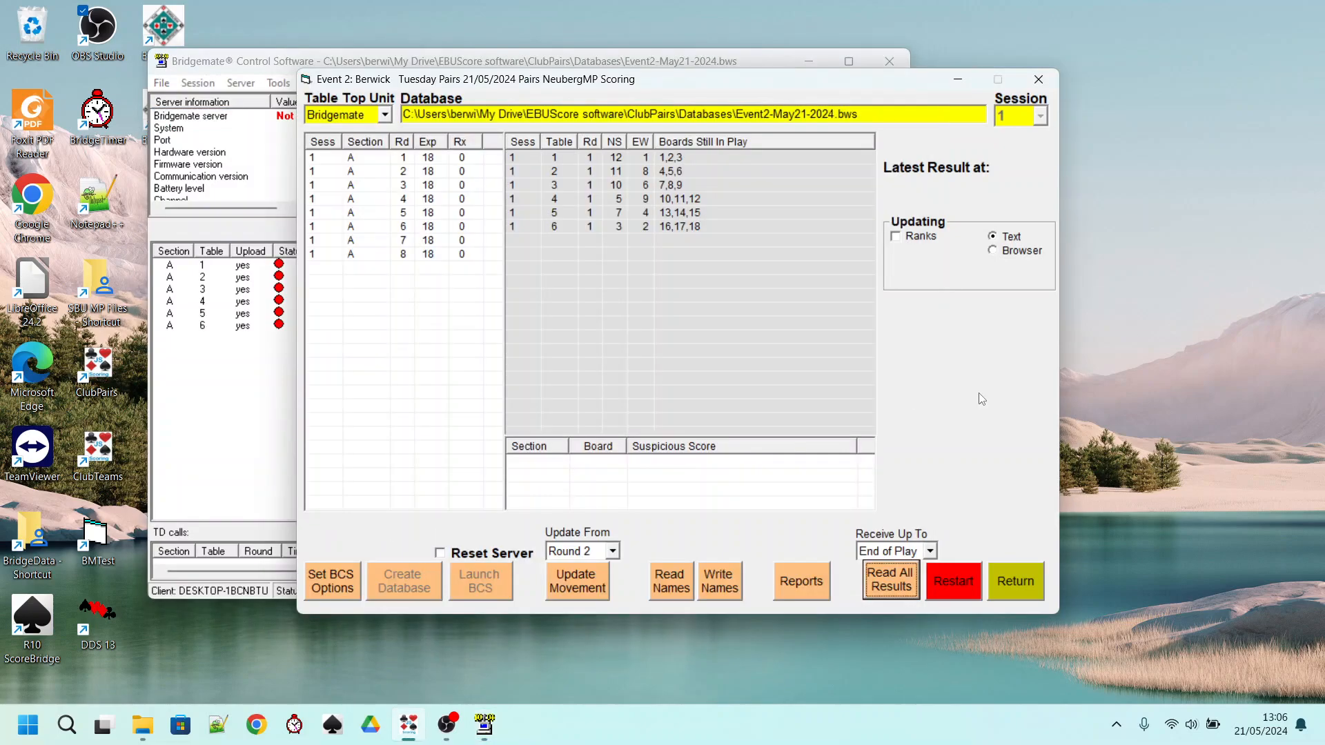
left_click(1030, 591)
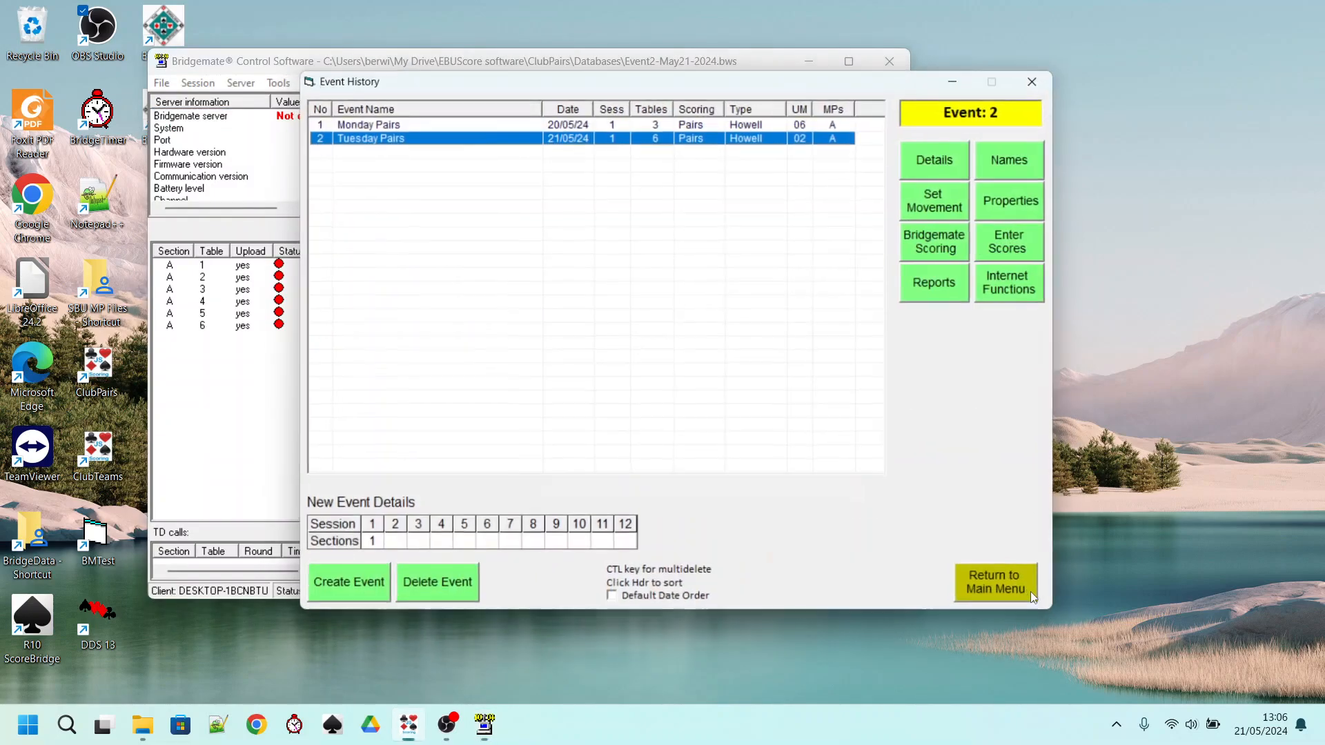
Enter the new player's full name as North of pair 1 in the names for the Tuesday Pairs event
left_click(1020, 162)
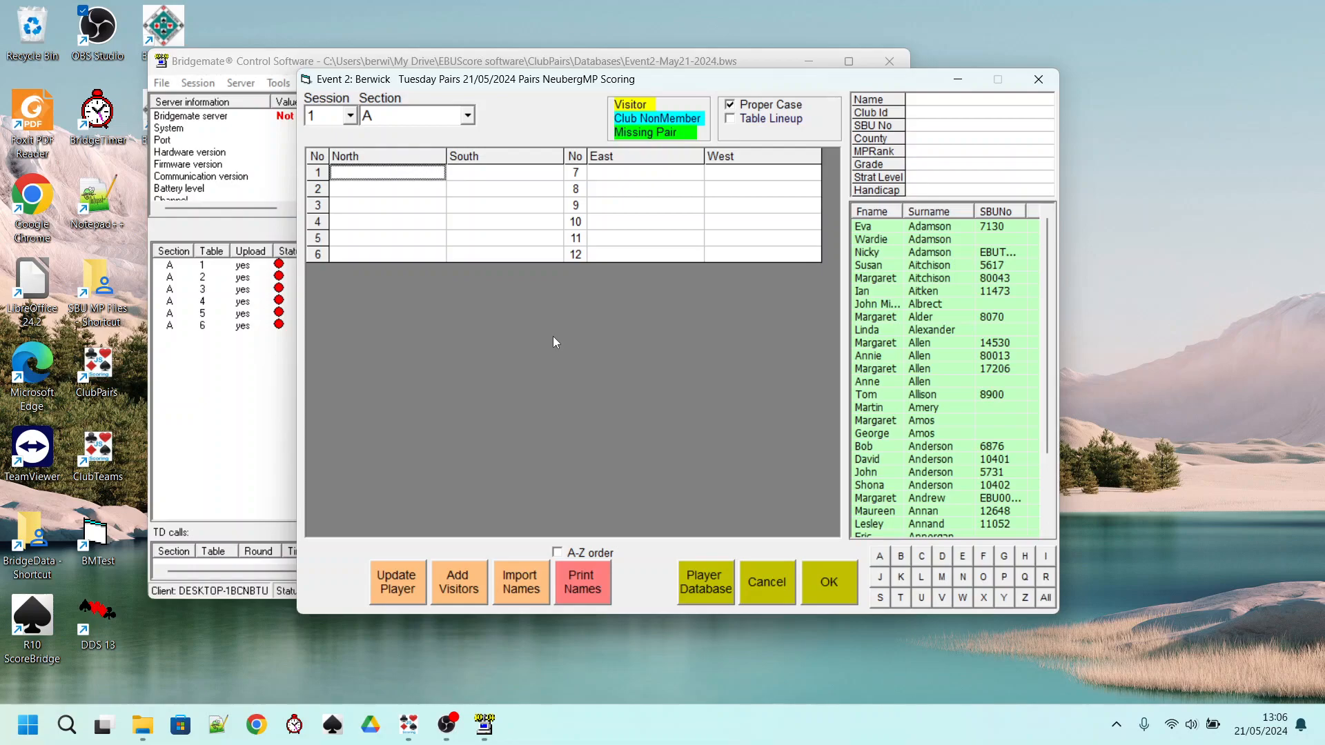
type("John Doe")
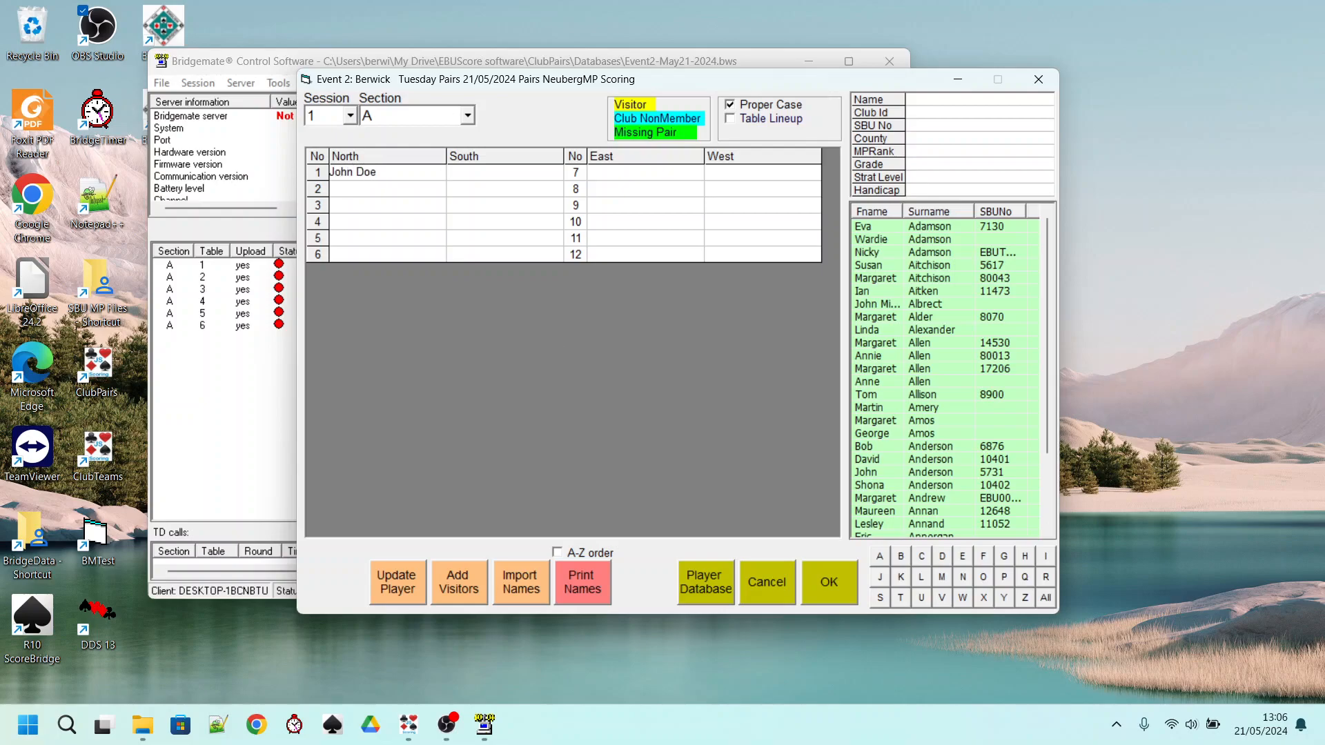
key("Tab")
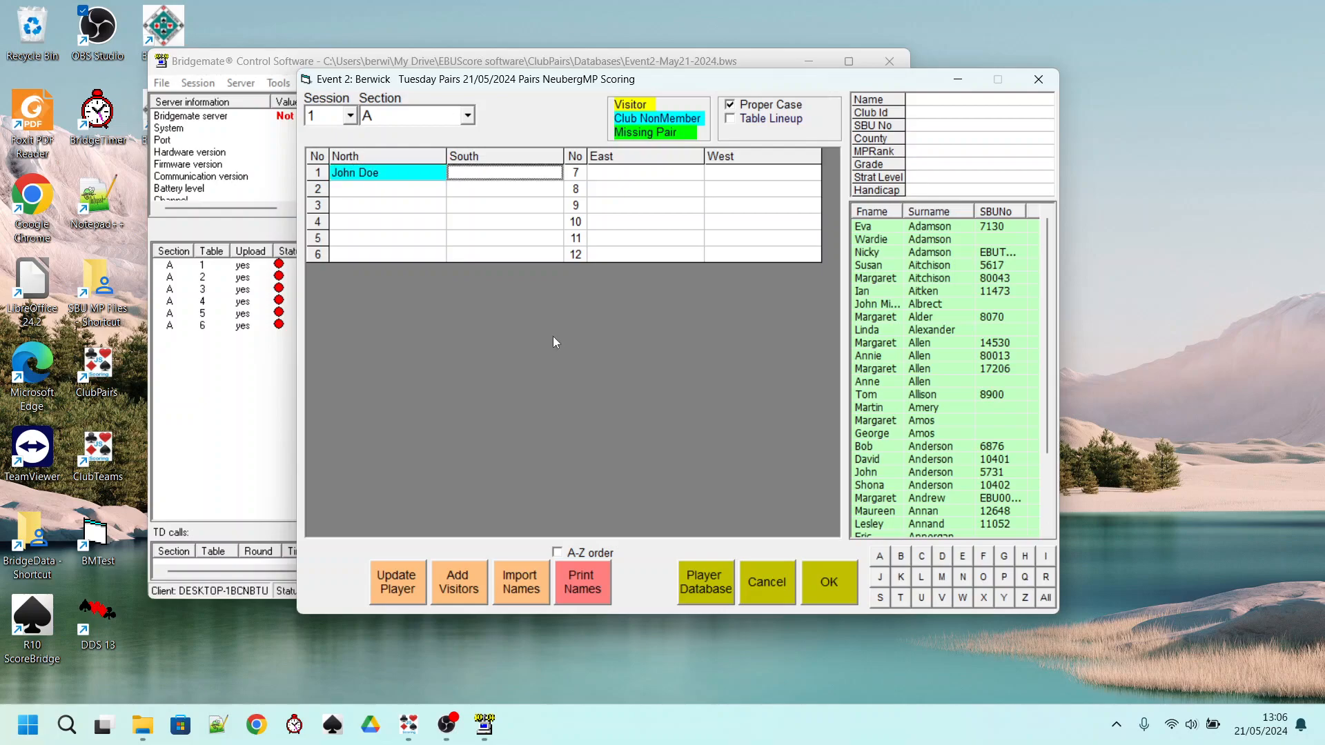
Enter the visiting player's full name as South of pair 1 in the event's names
left_click(489, 179)
type("Jane Doe")
key("Tab")
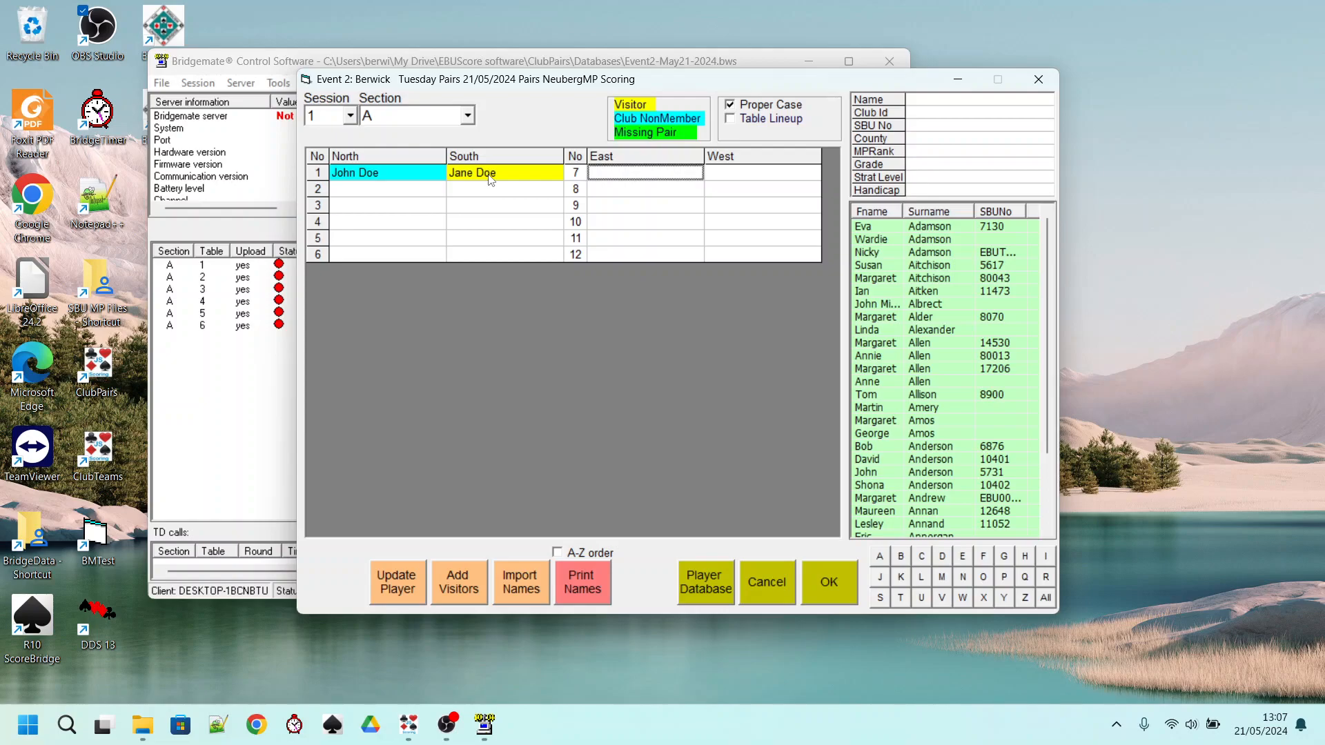
Add the visitor marked in yellow to the player database, including a search of the SBU Database for the SBU number and details
left_click(453, 576)
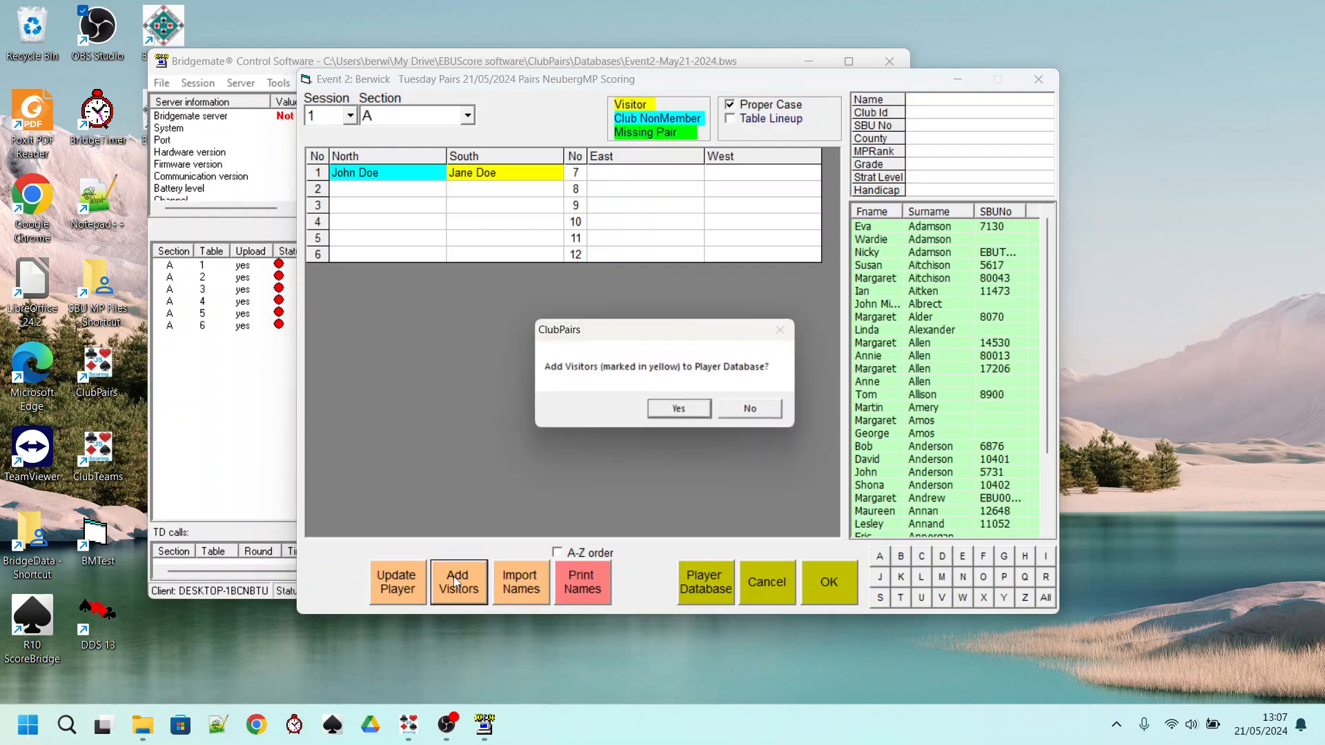
left_click(692, 409)
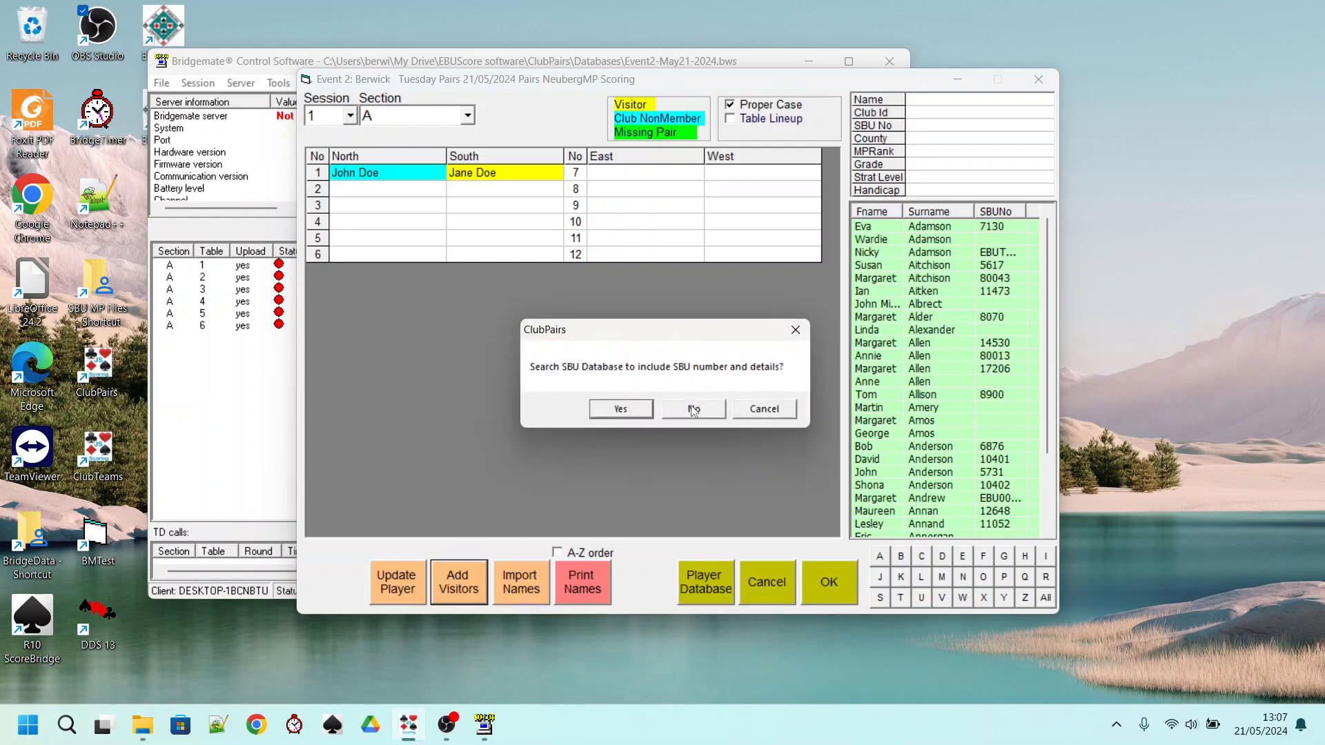
left_click(619, 408)
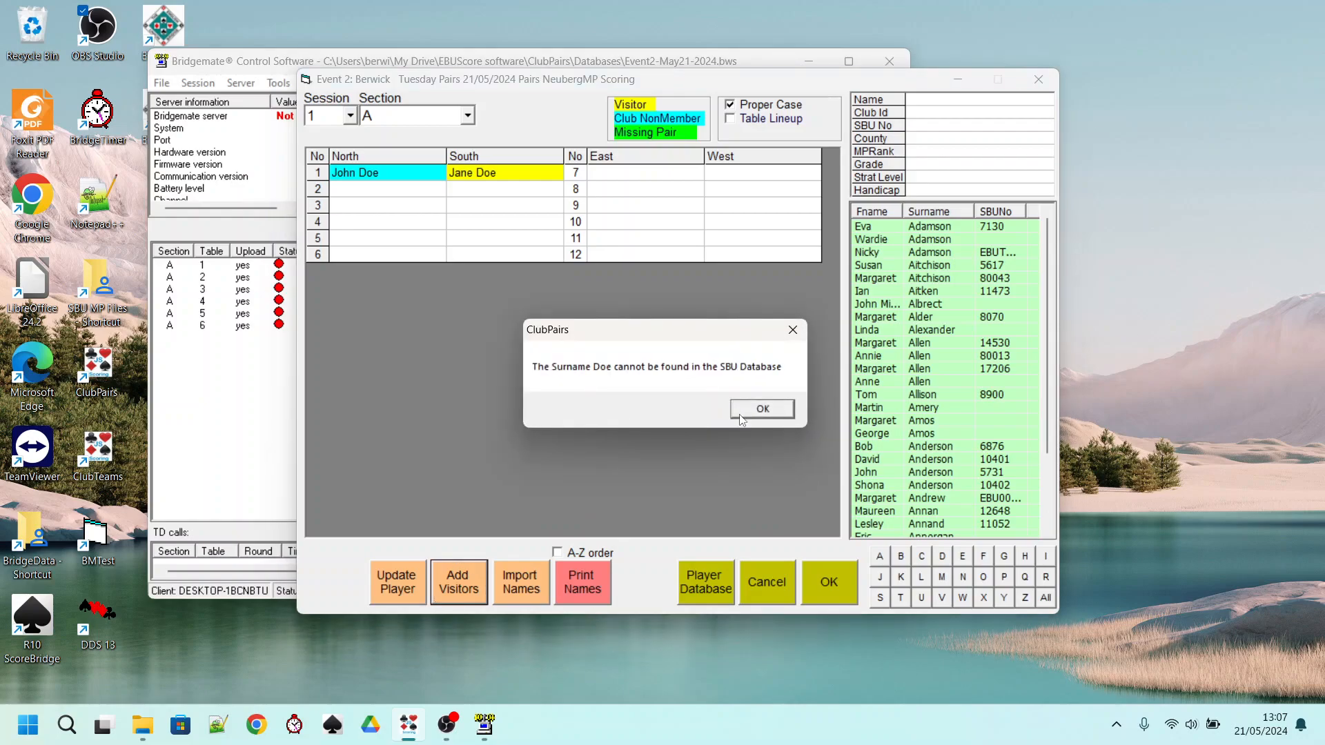
left_click(770, 408)
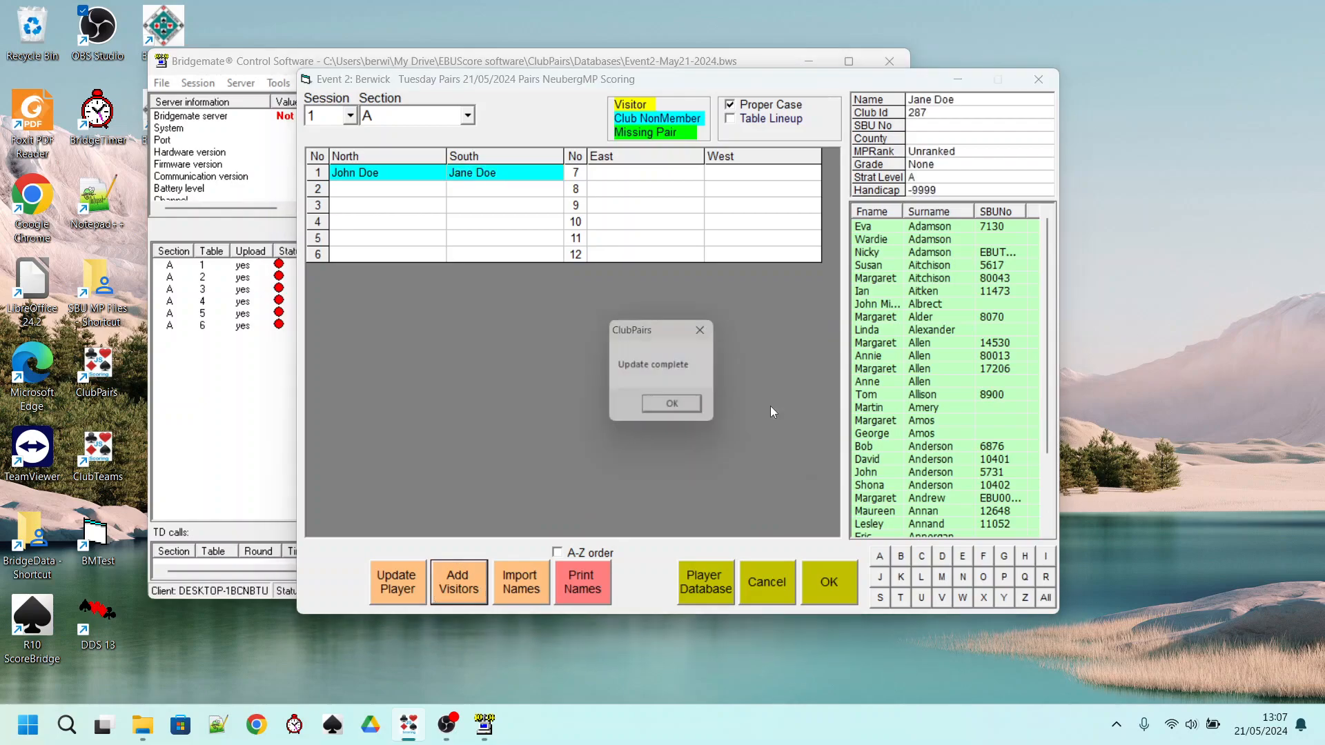
left_click(691, 408)
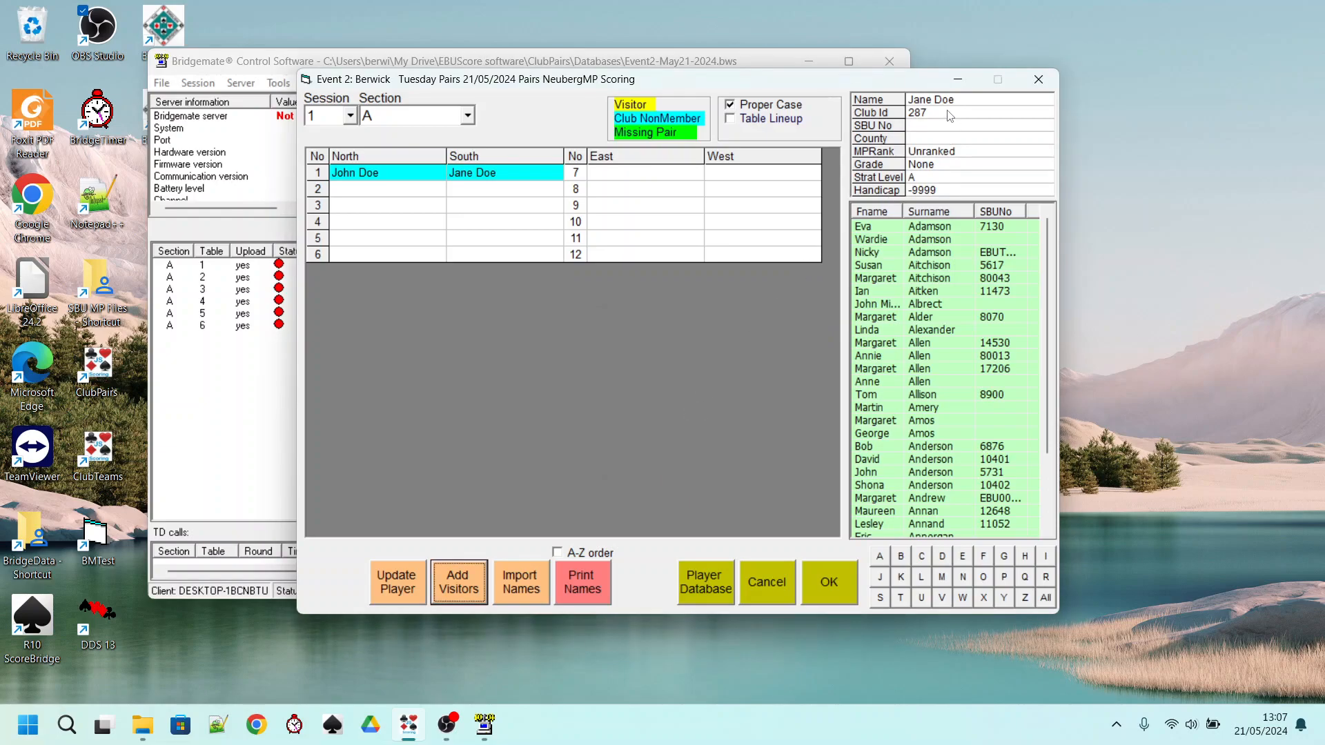